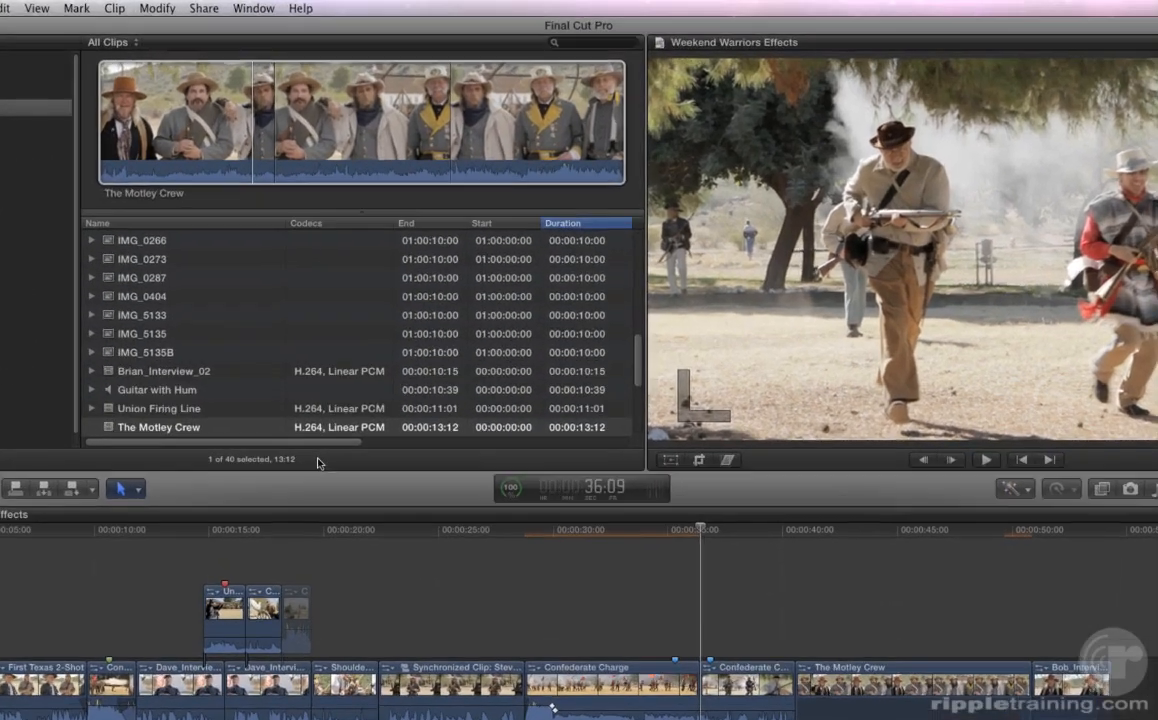
# Set transitions to be applied using Full Overlap in the Editing preferences
pyautogui.press('super+comma')
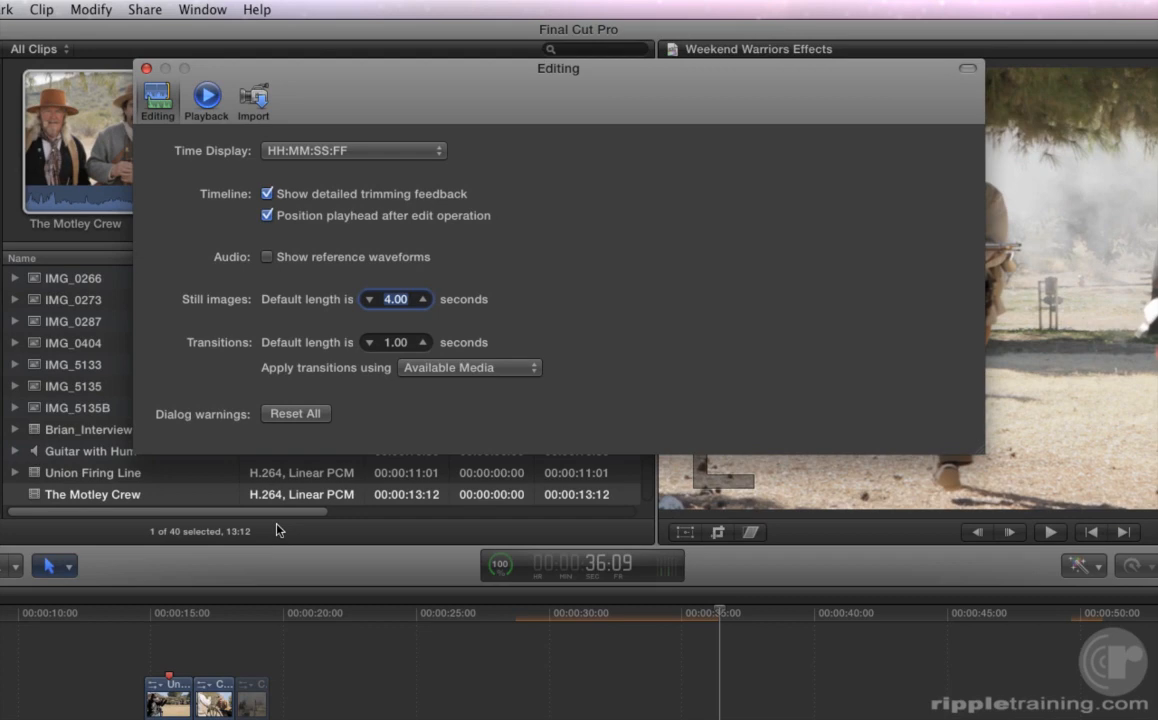
pyautogui.click(530, 373)
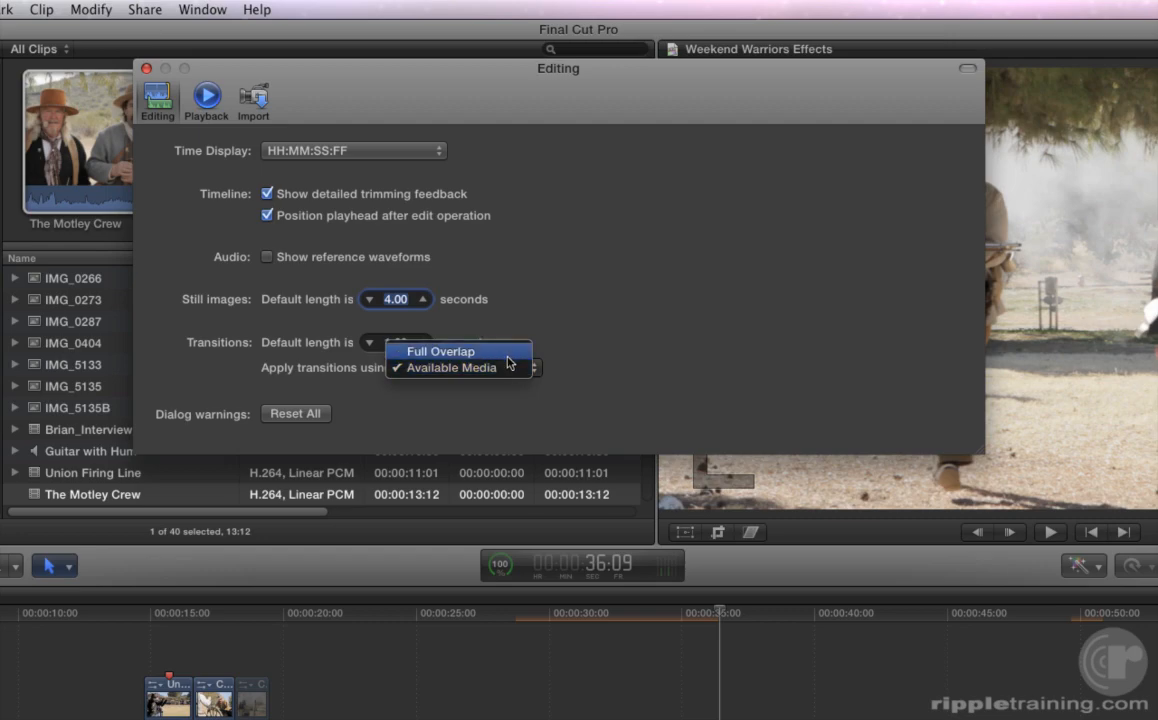
pyautogui.click(506, 352)
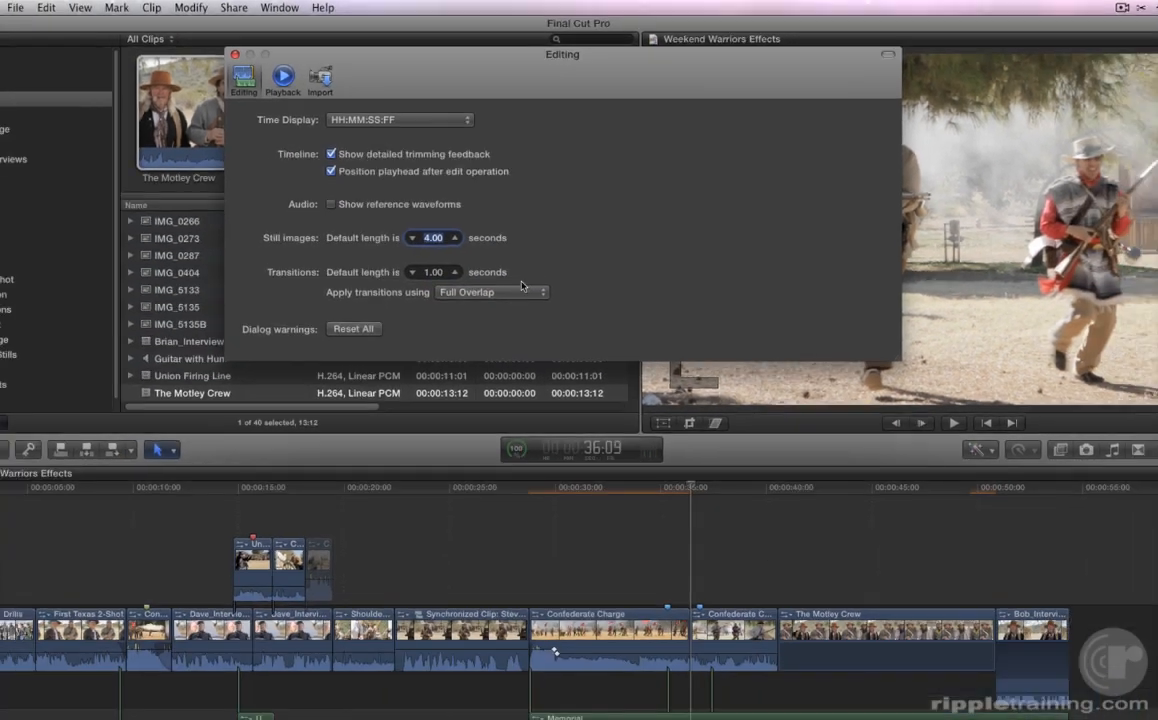
pyautogui.press('super+w')
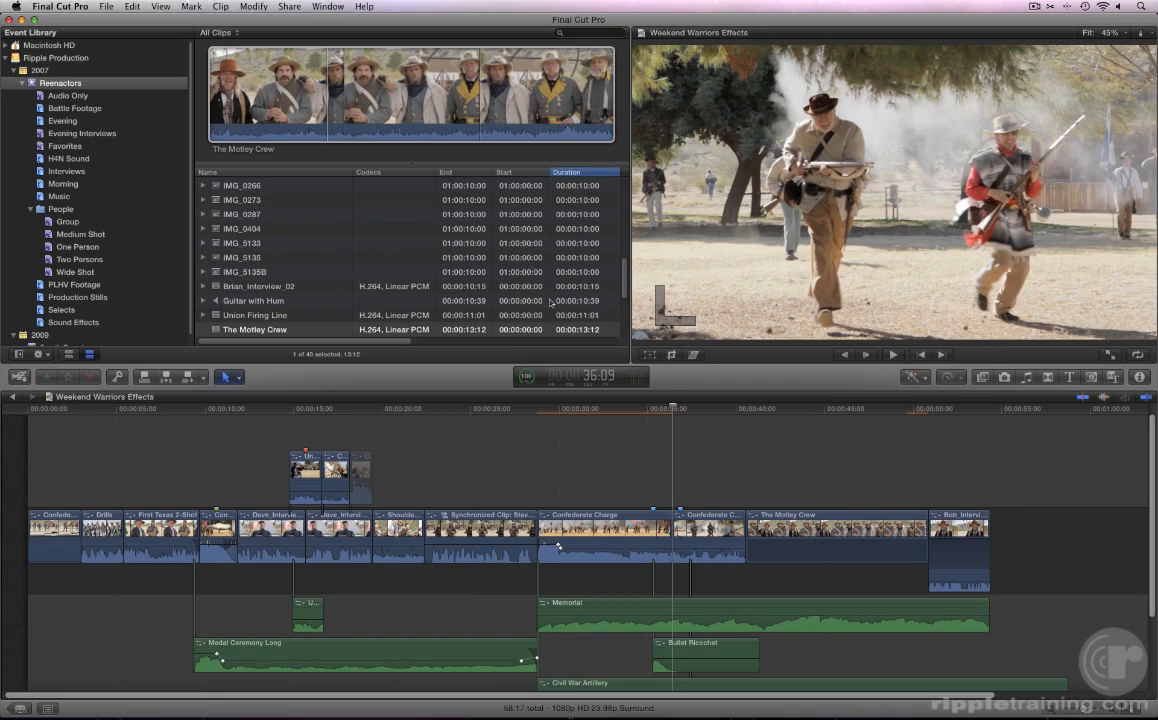
# Try a cross dissolve at the edit between Confederate Charge_2 and The Motley Crew, and undo it
pyautogui.click(742, 532)
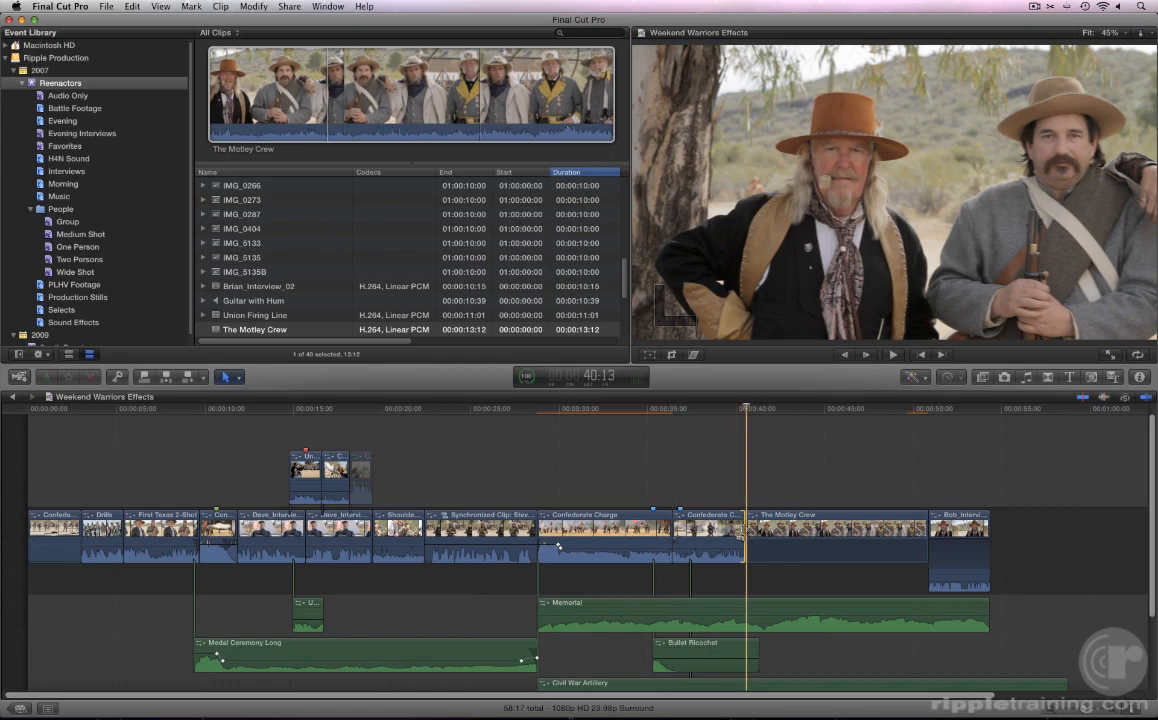
pyautogui.press('l')
pyautogui.press('l')
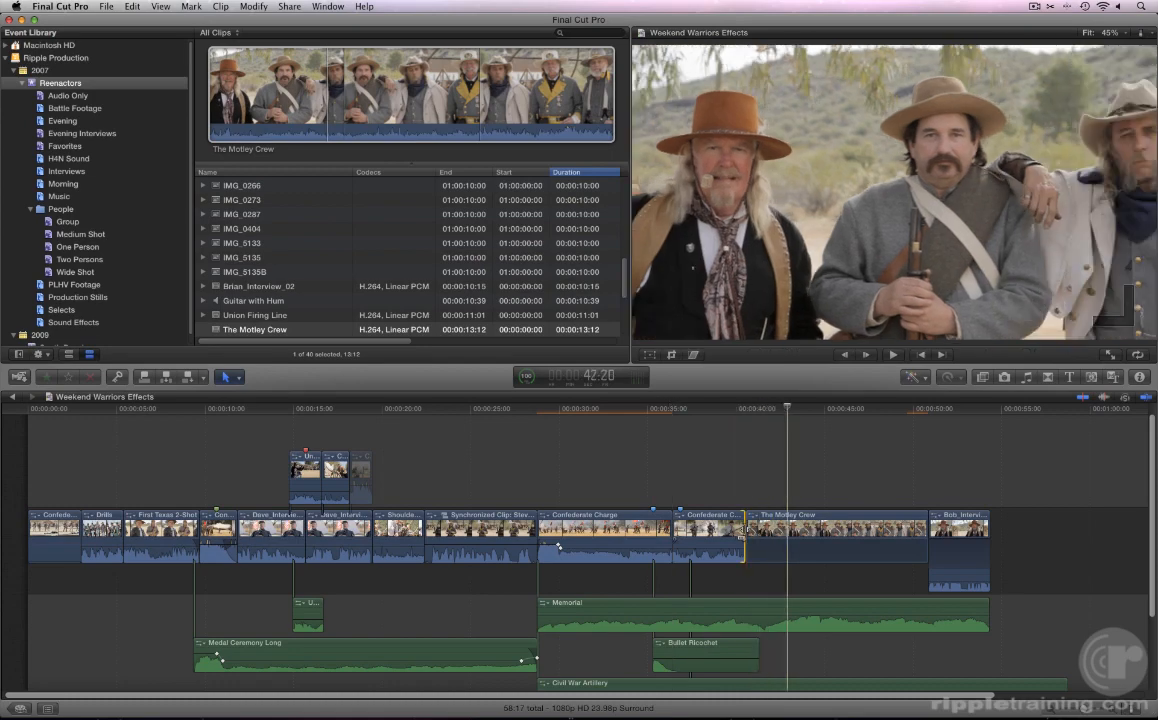
pyautogui.press('Down')
pyautogui.press('Down')
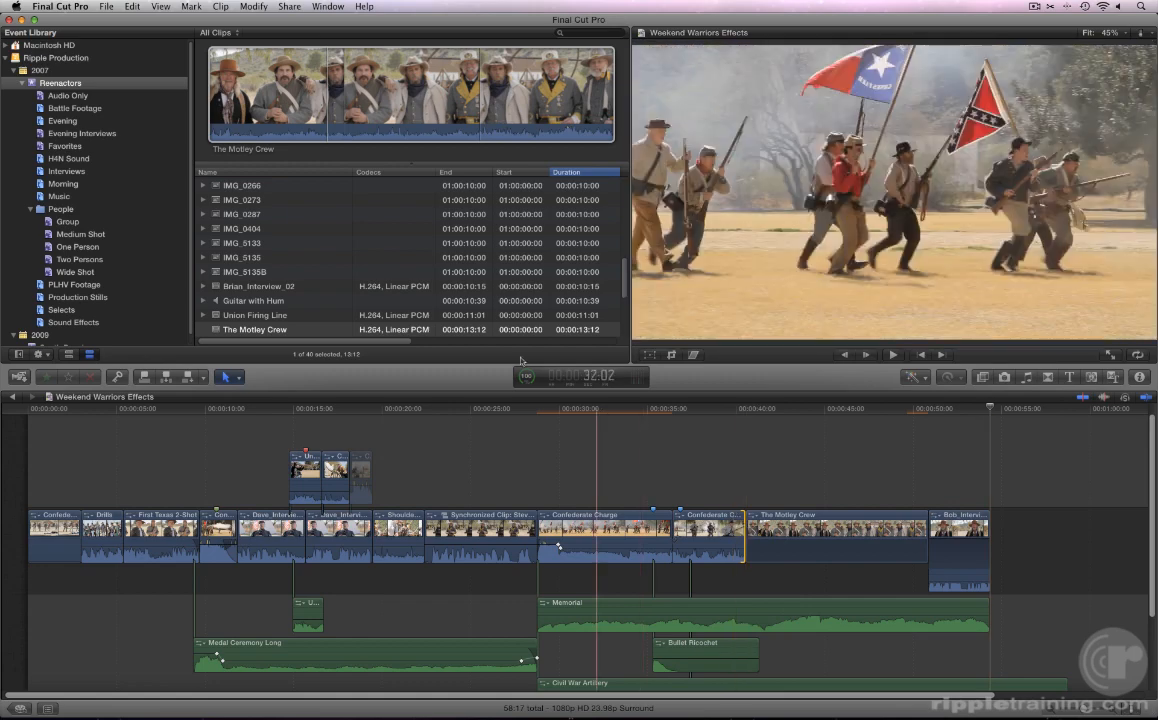
pyautogui.click(129, 8)
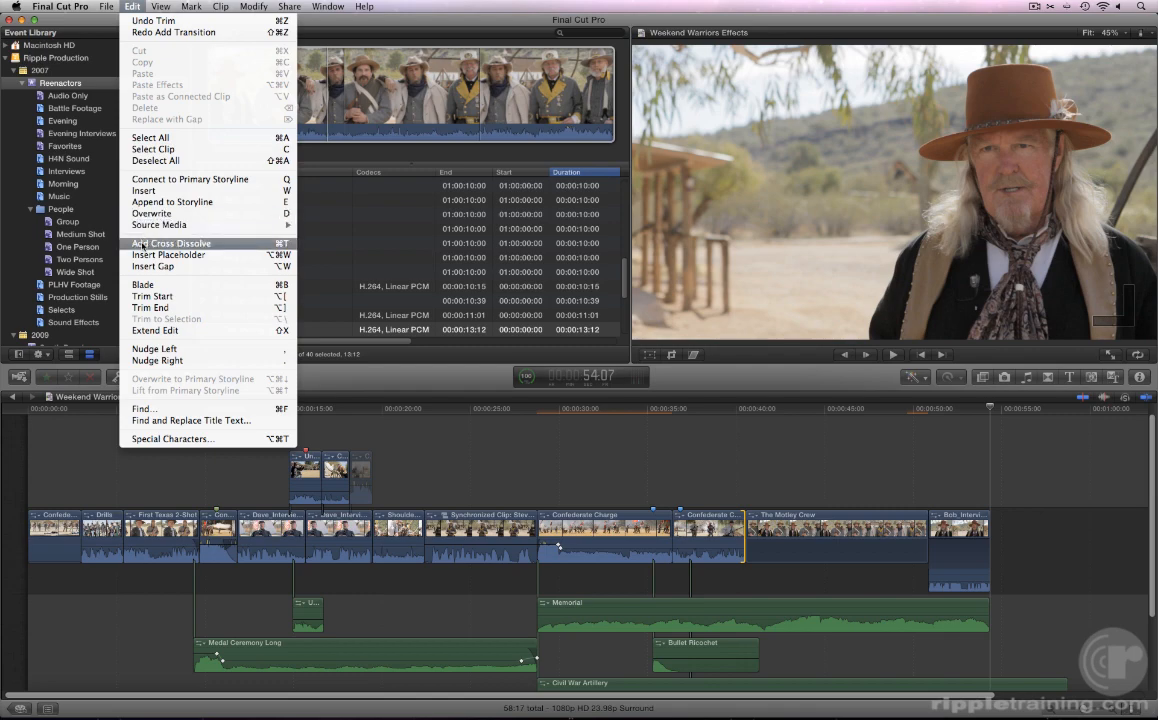
pyautogui.click(142, 244)
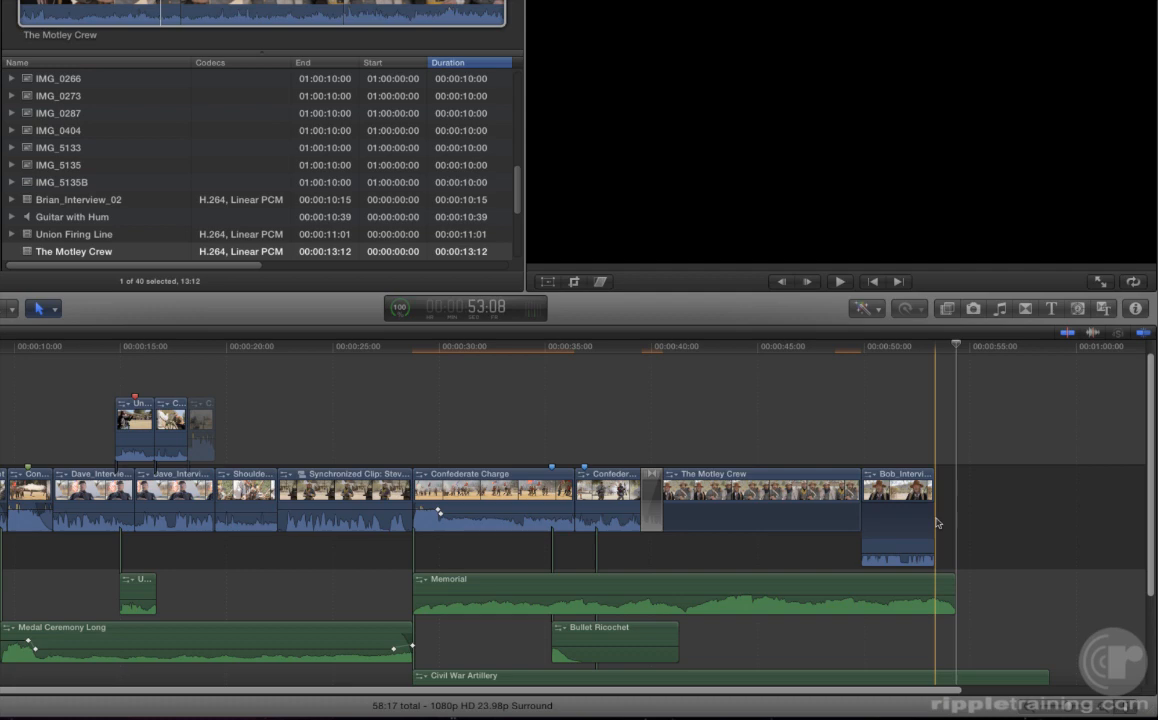
pyautogui.press('super+z')
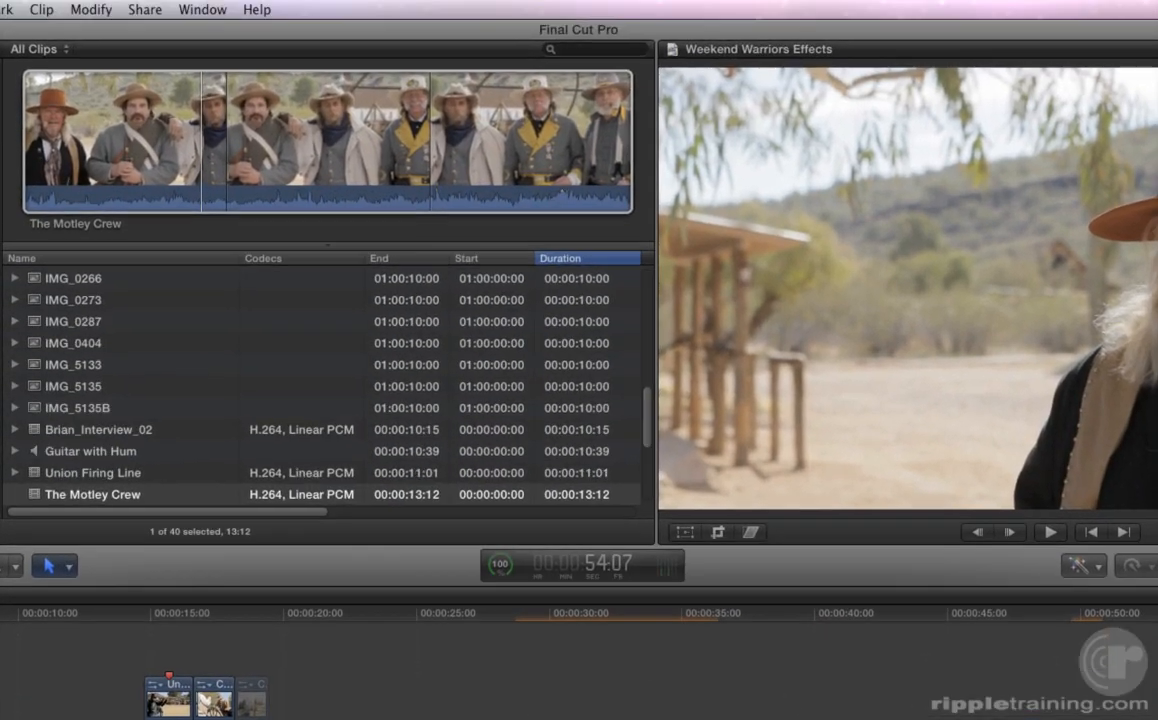
# Set transitions to be applied using Available Media in the Editing preferences
pyautogui.press('super+comma')
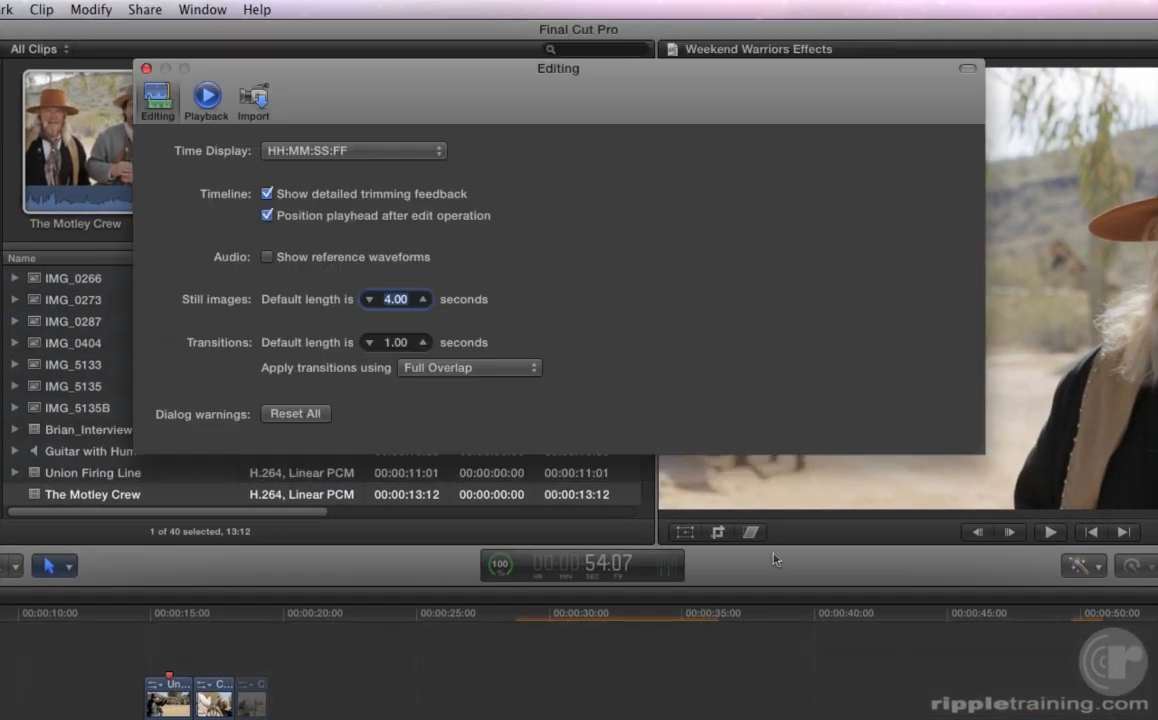
pyautogui.click(487, 370)
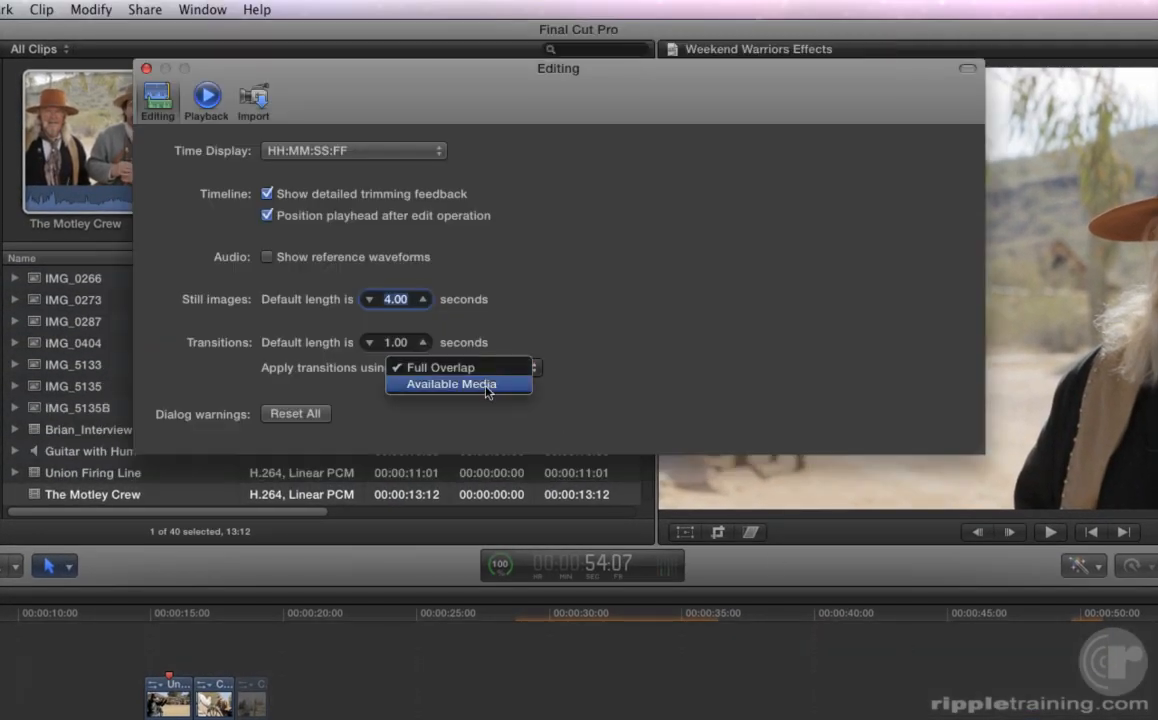
pyautogui.click(490, 385)
pyautogui.press('super+w')
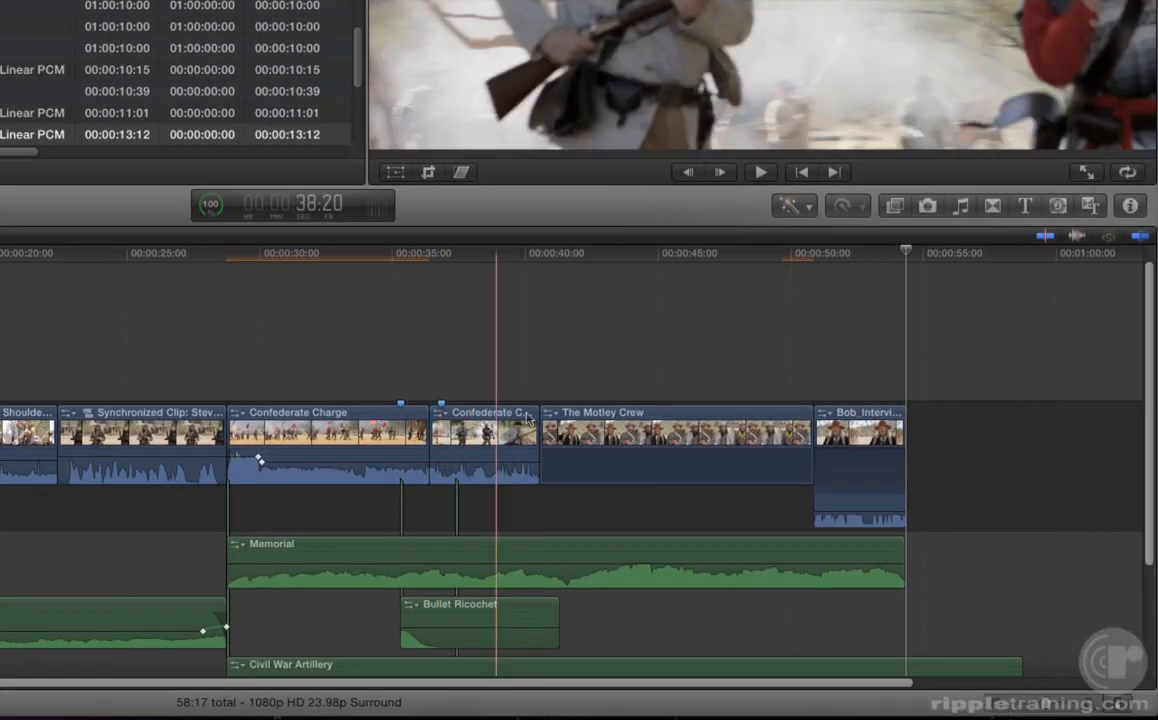
# Add a cross dissolve at the edit between Confederate Charge_2 and The Motley Crew, and play through it
pyautogui.click(533, 421)
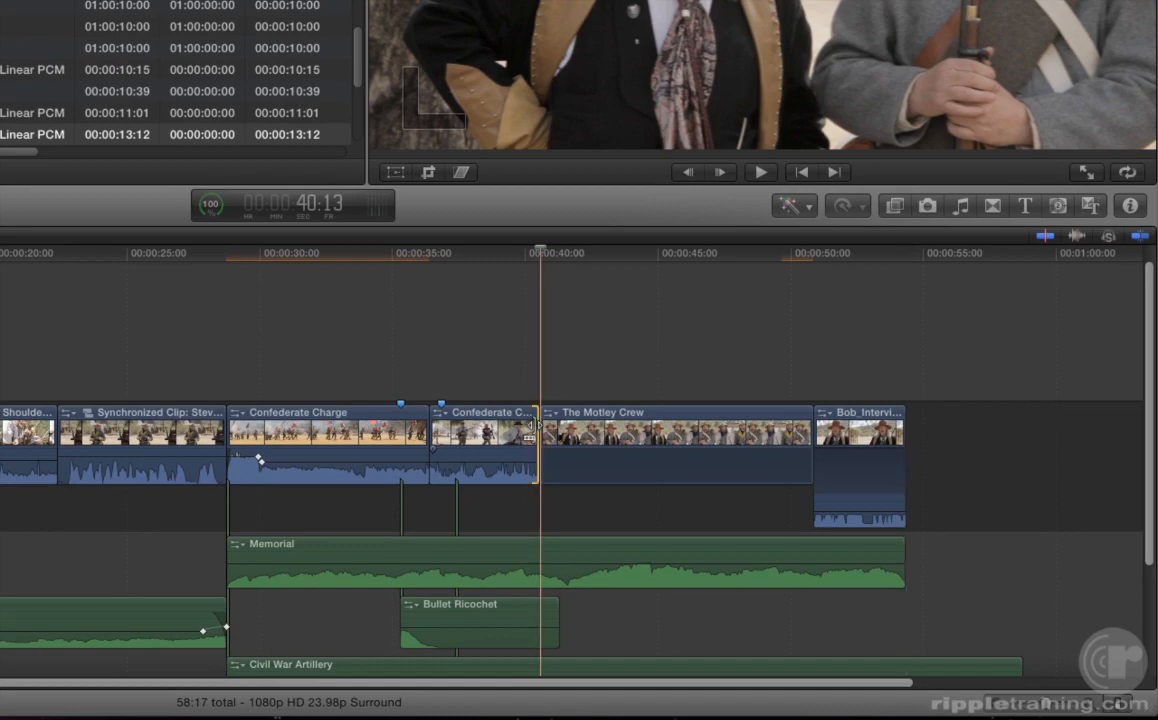
pyautogui.press('space')
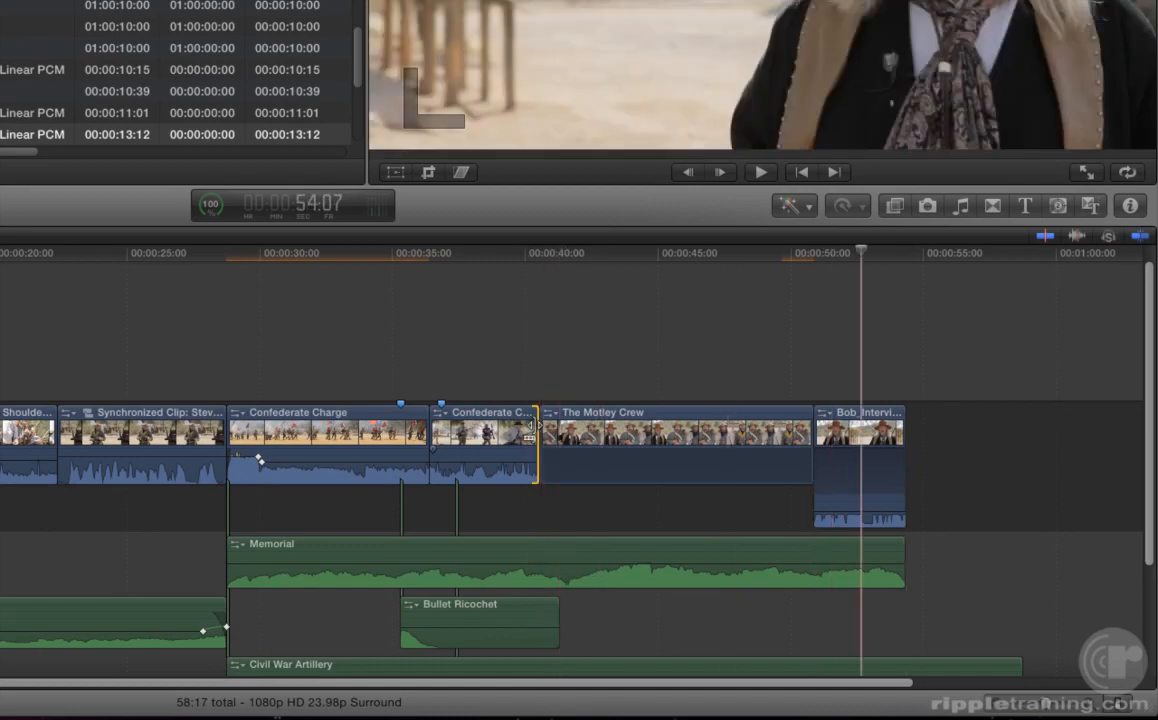
pyautogui.press('super+t')
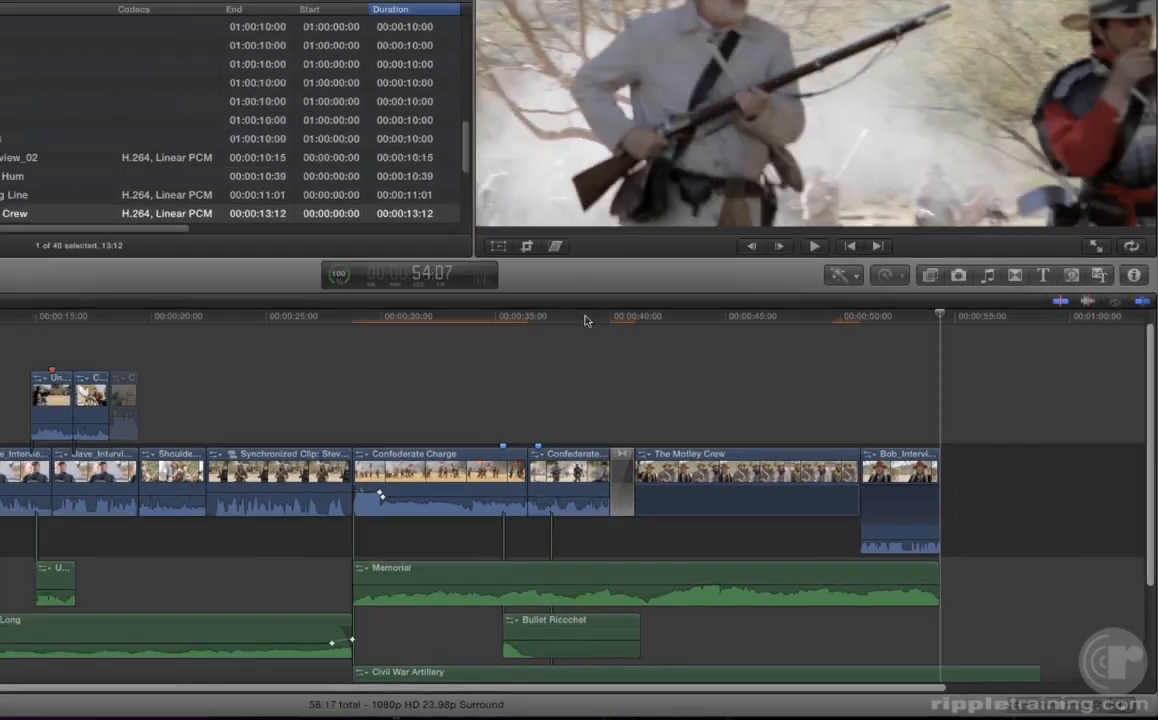
pyautogui.click(497, 258)
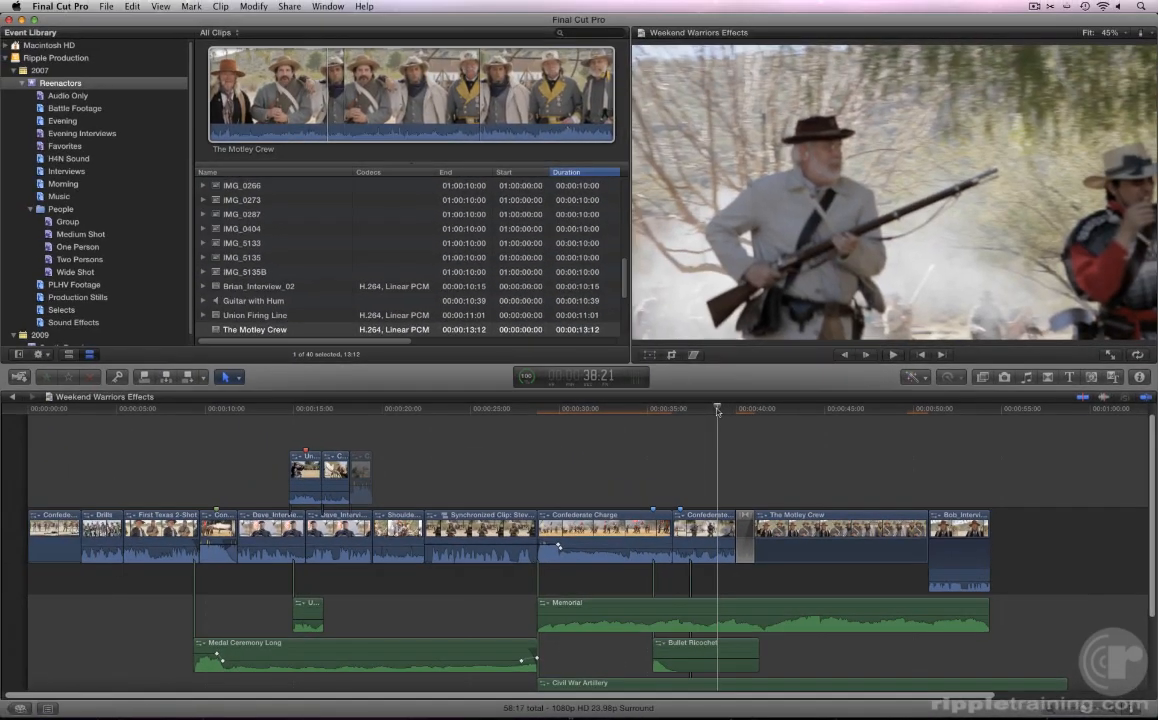
pyautogui.press('space')
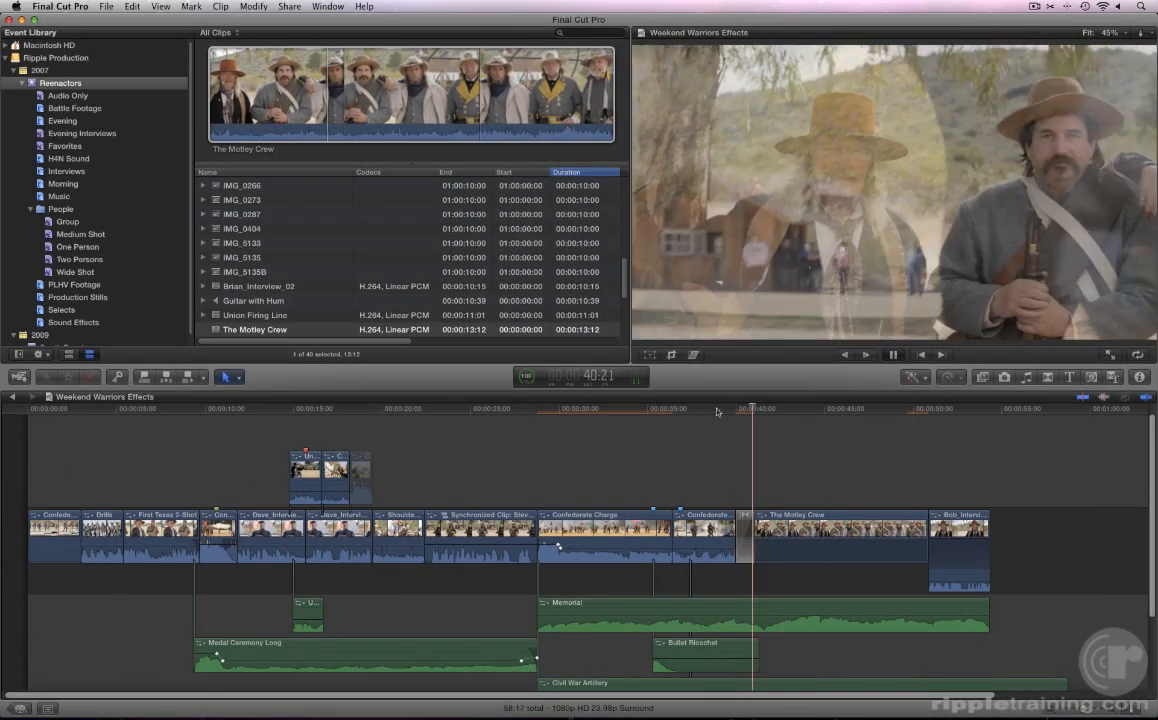
pyautogui.press('space')
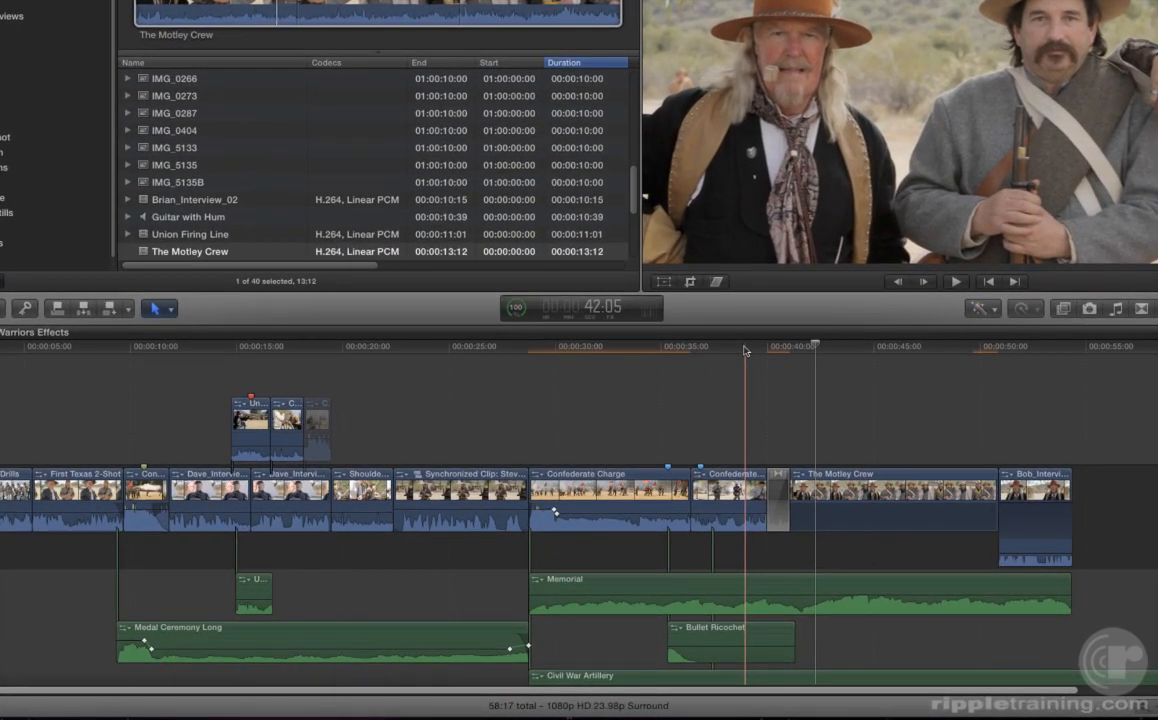
pyautogui.press('l')
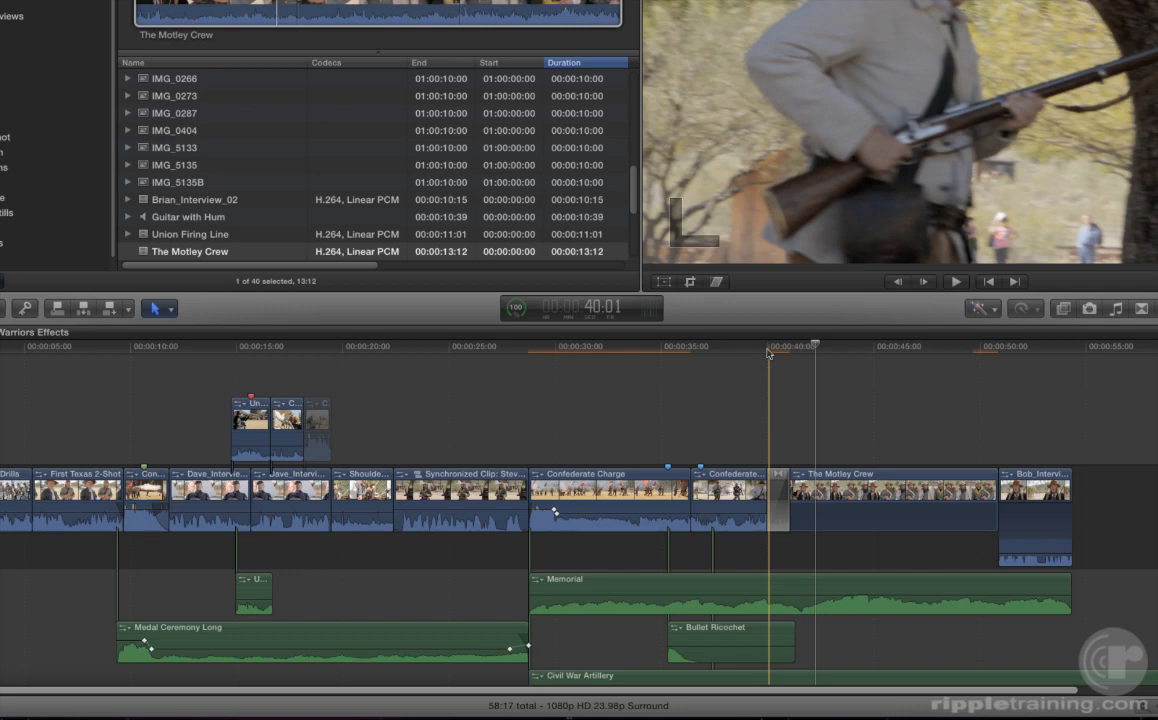
# Shorten the cross dissolve before The Motley Crew to 23 frames by trimming its end edge
pyautogui.press('super+equal')
pyautogui.press('super+equal')
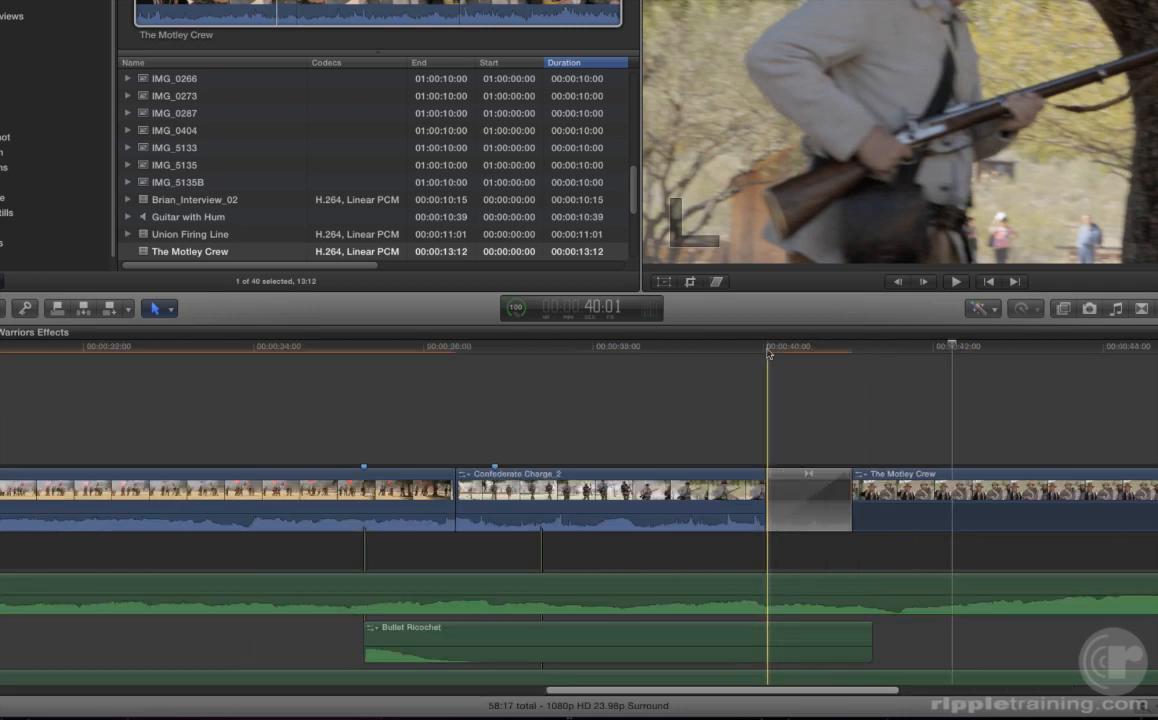
pyautogui.hscroll(4, 768, 353)
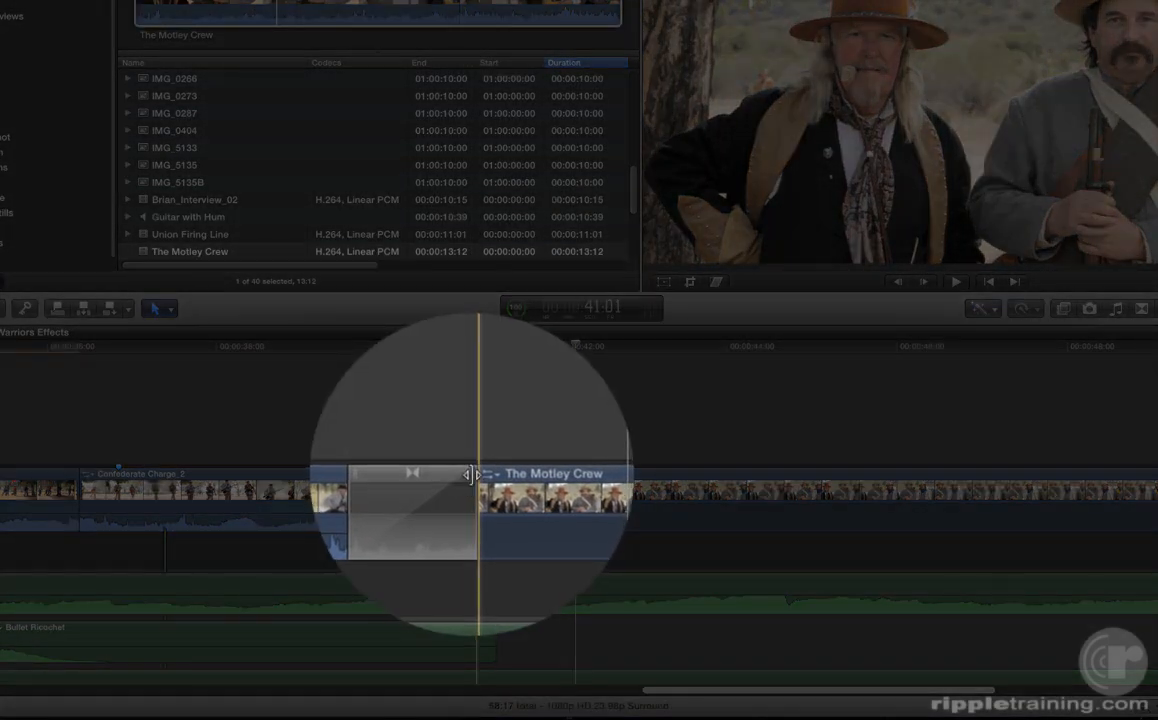
pyautogui.moveTo(471, 474)
pyautogui.mouseDown()
pyautogui.moveTo(459, 474)
pyautogui.moveTo(472, 476)
pyautogui.mouseUp()
# Set the cross dissolve's duration to 20 frames and roll the edit point beneath it to an earlier time
pyautogui.click(454, 482)
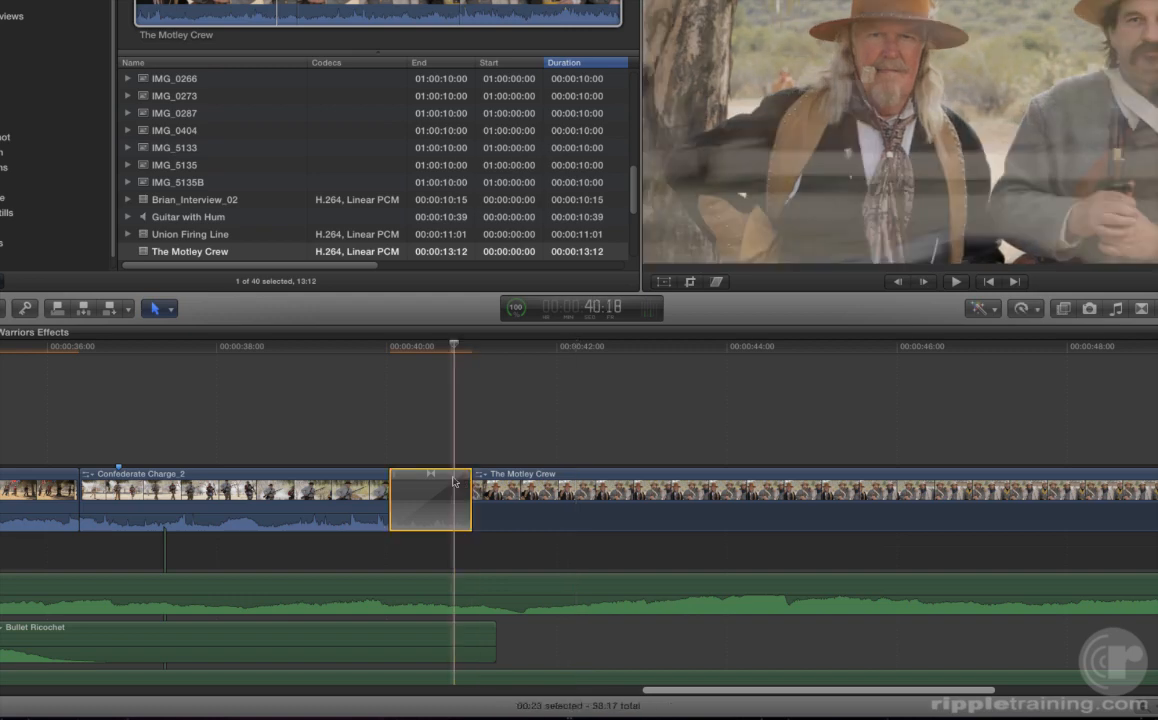
pyautogui.hotkey('ctrl', 'd')
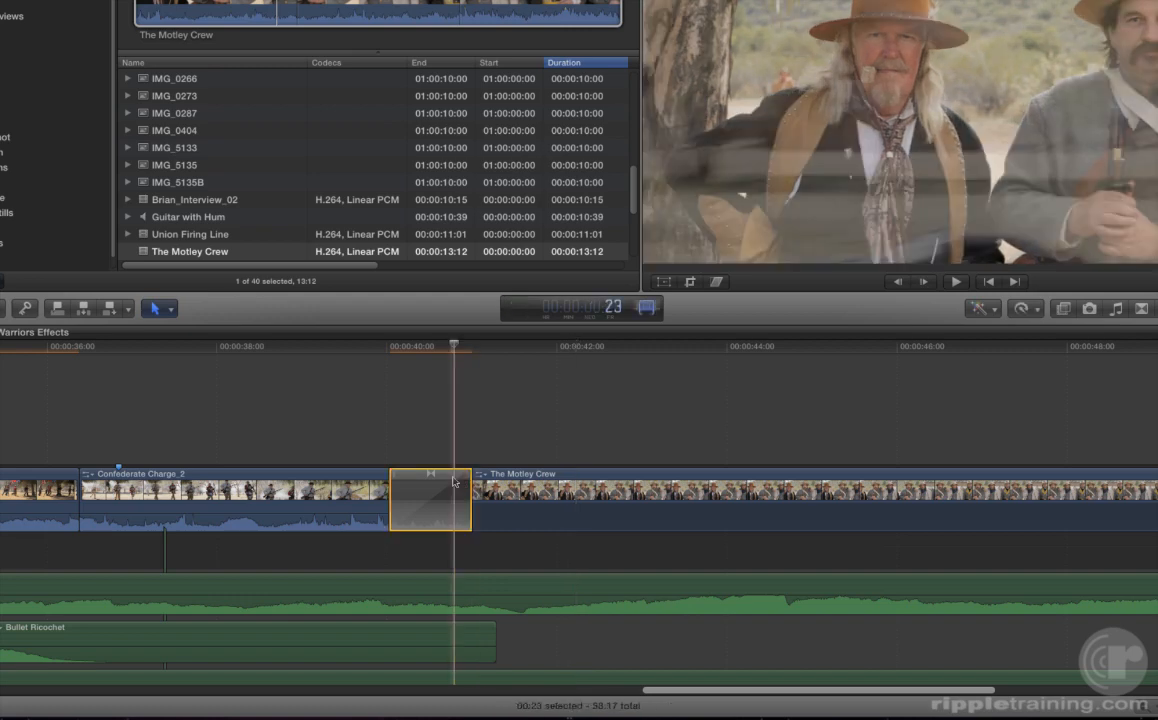
pyautogui.write('20')
pyautogui.press('Return')
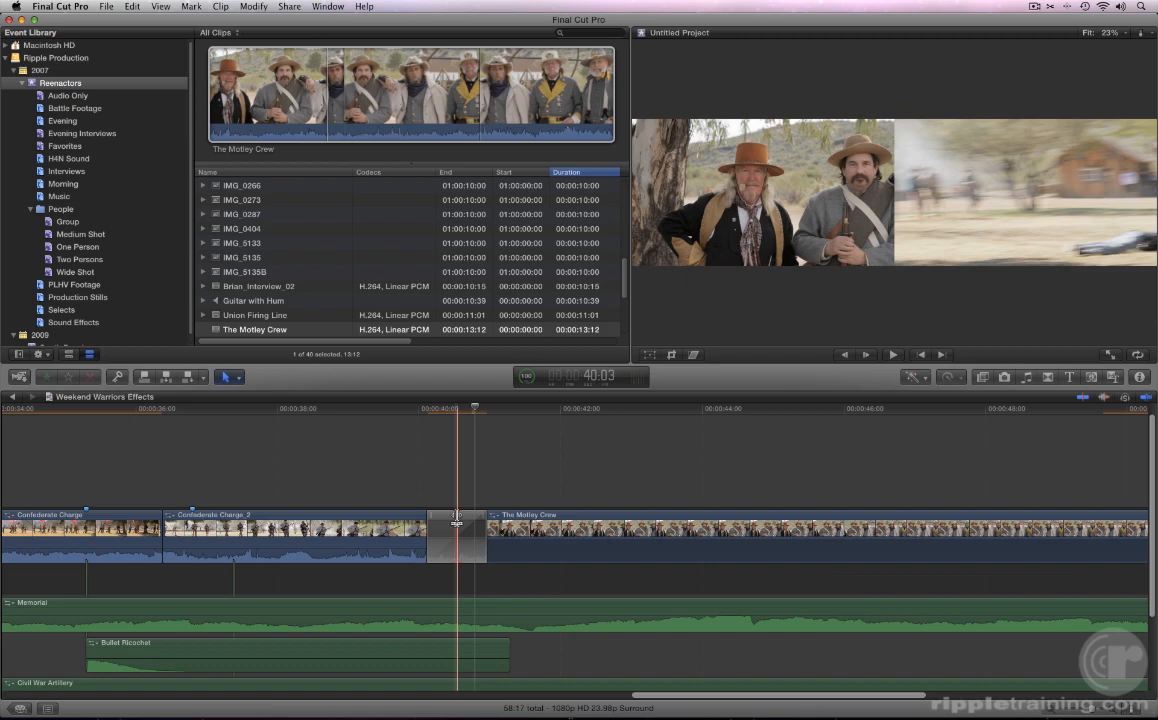
pyautogui.moveTo(456, 521); pyautogui.dragTo(405, 516)
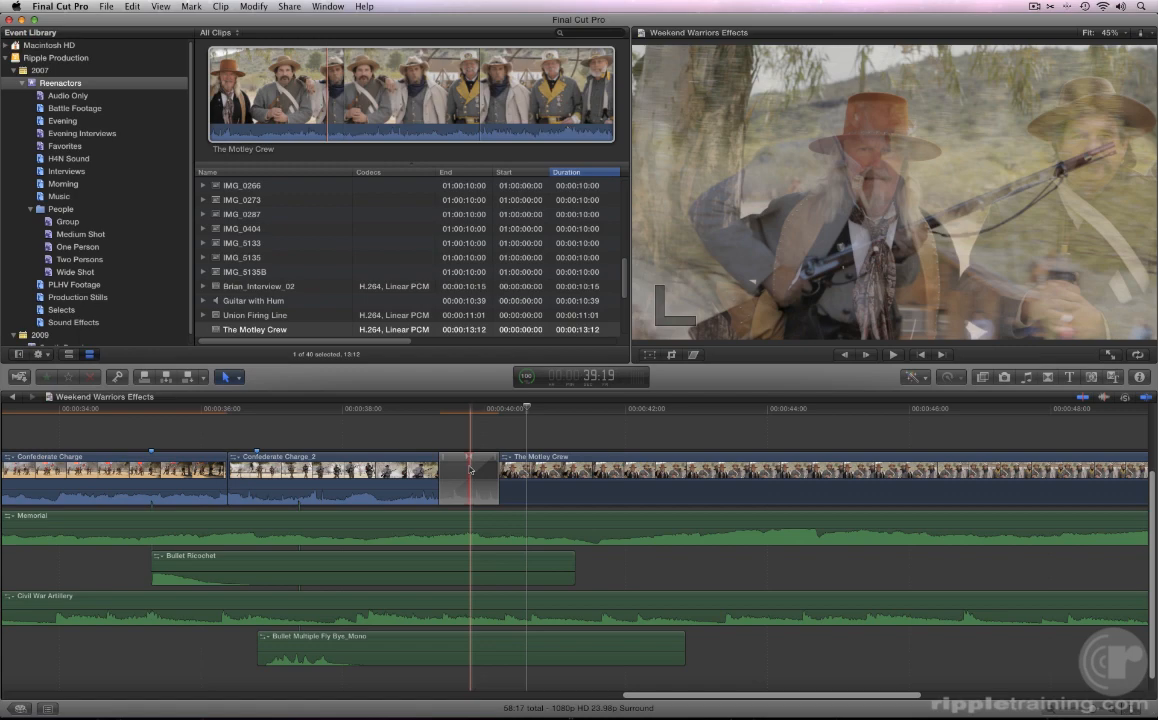
# Open the Transitions browser, look through all the transitions, and hide and restore its category list
pyautogui.press('super+5')
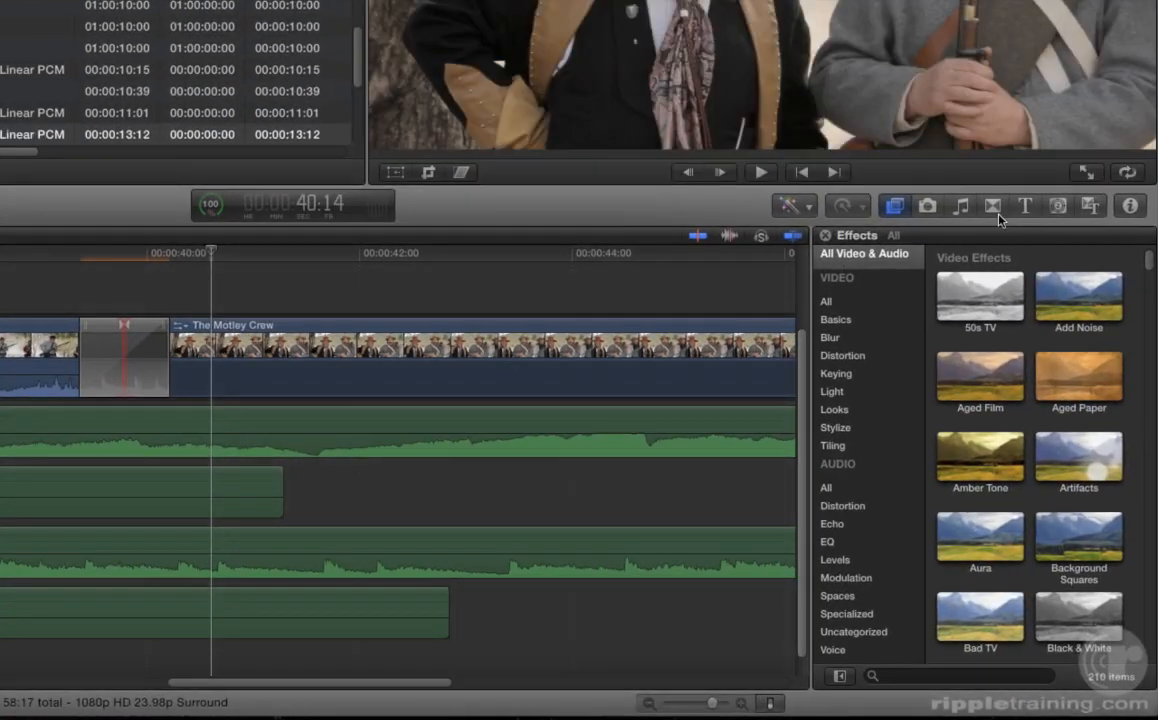
pyautogui.click(1006, 245)
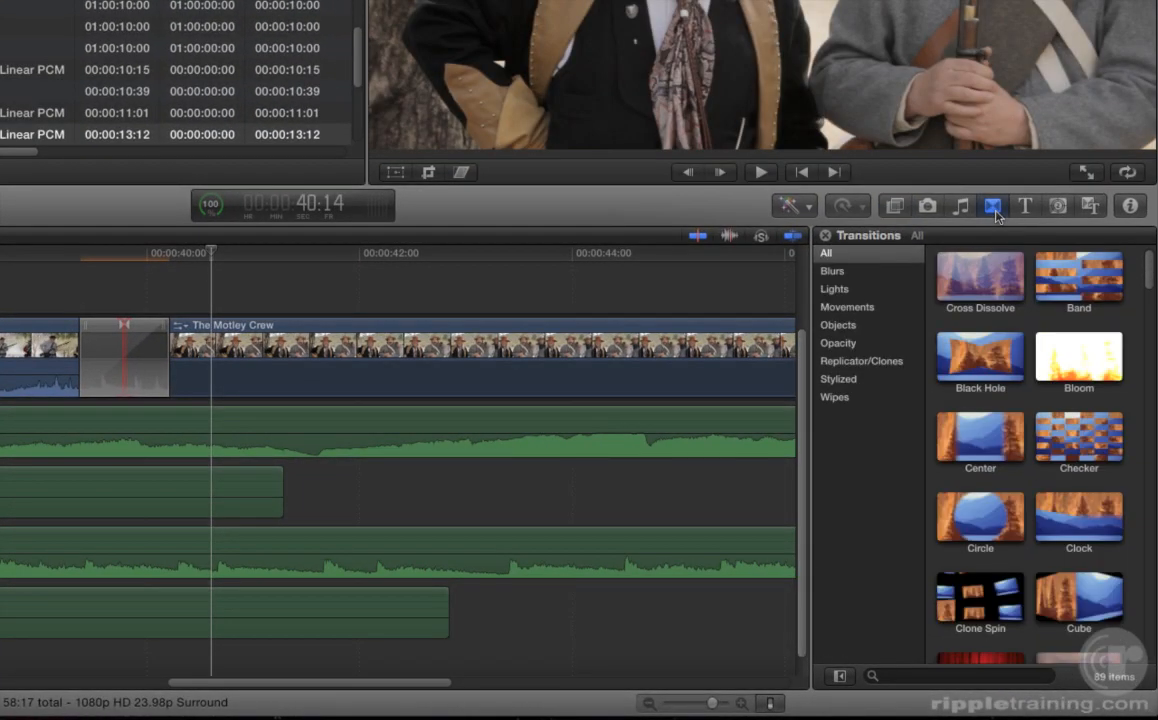
pyautogui.scroll(-5, 979, 315)
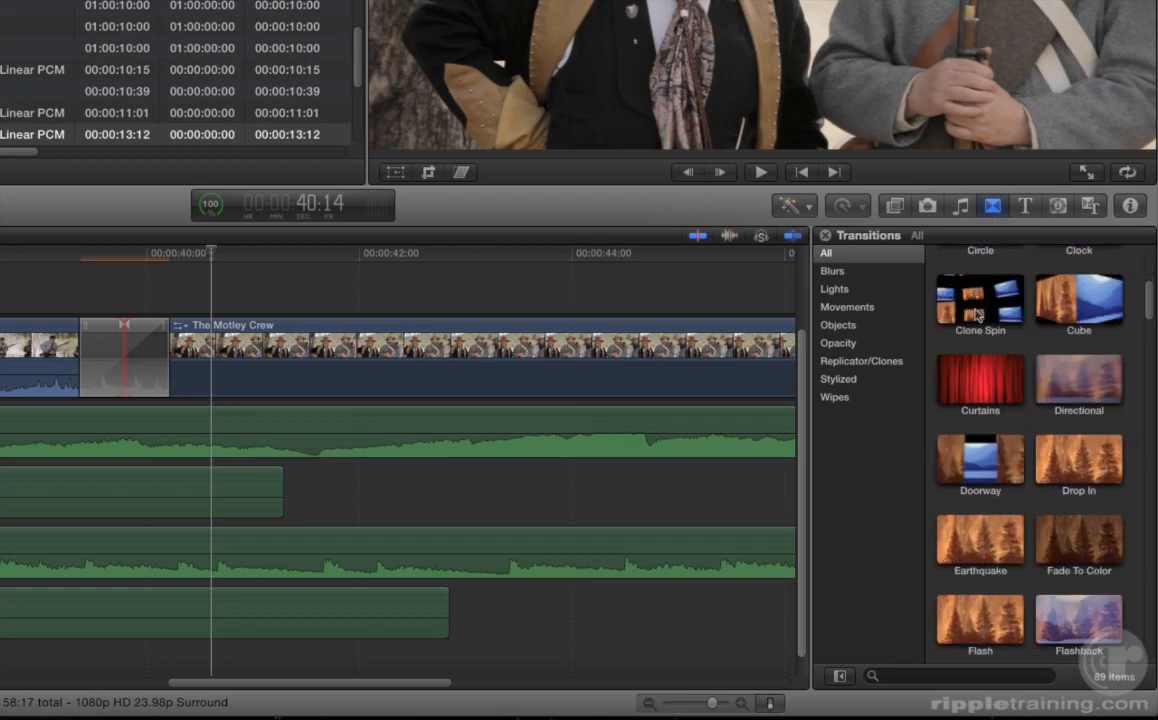
pyautogui.scroll(-15, 979, 315)
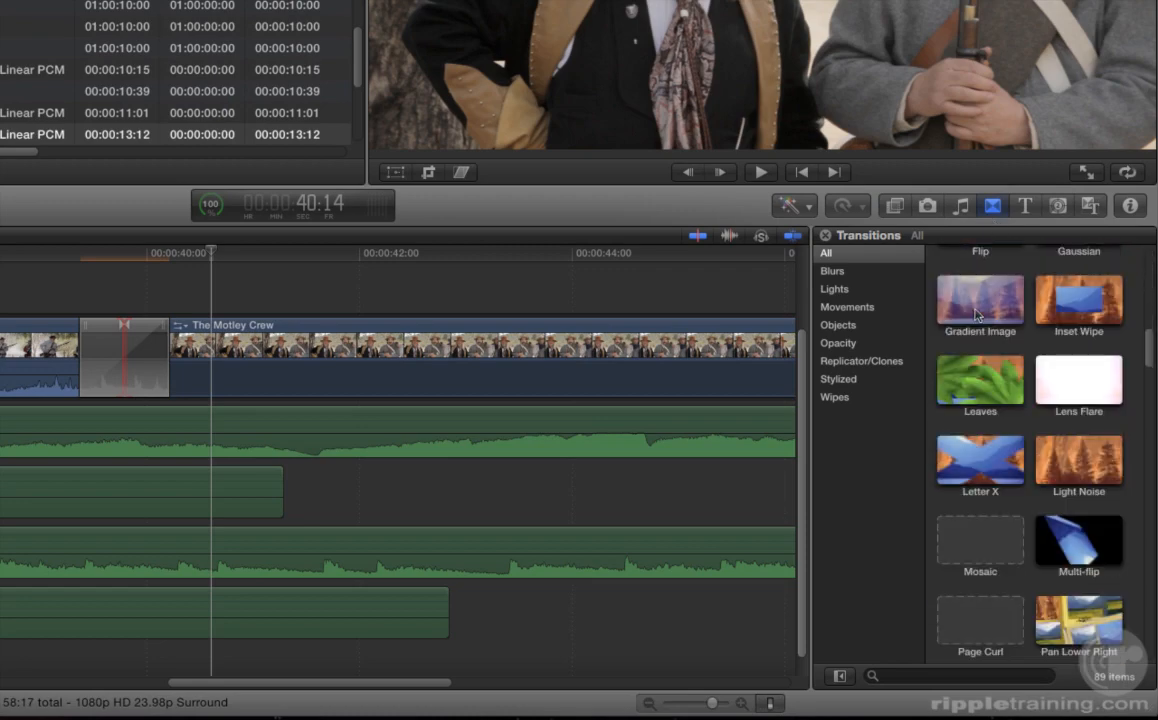
pyautogui.scroll(20, 979, 315)
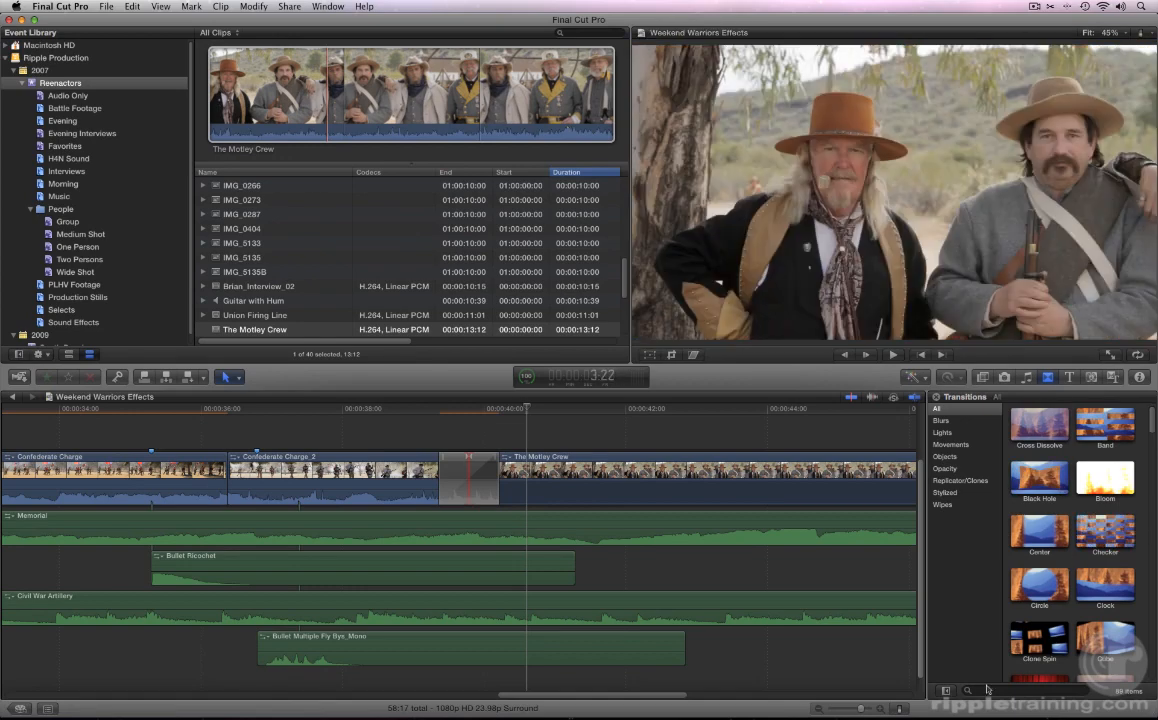
pyautogui.click(948, 692)
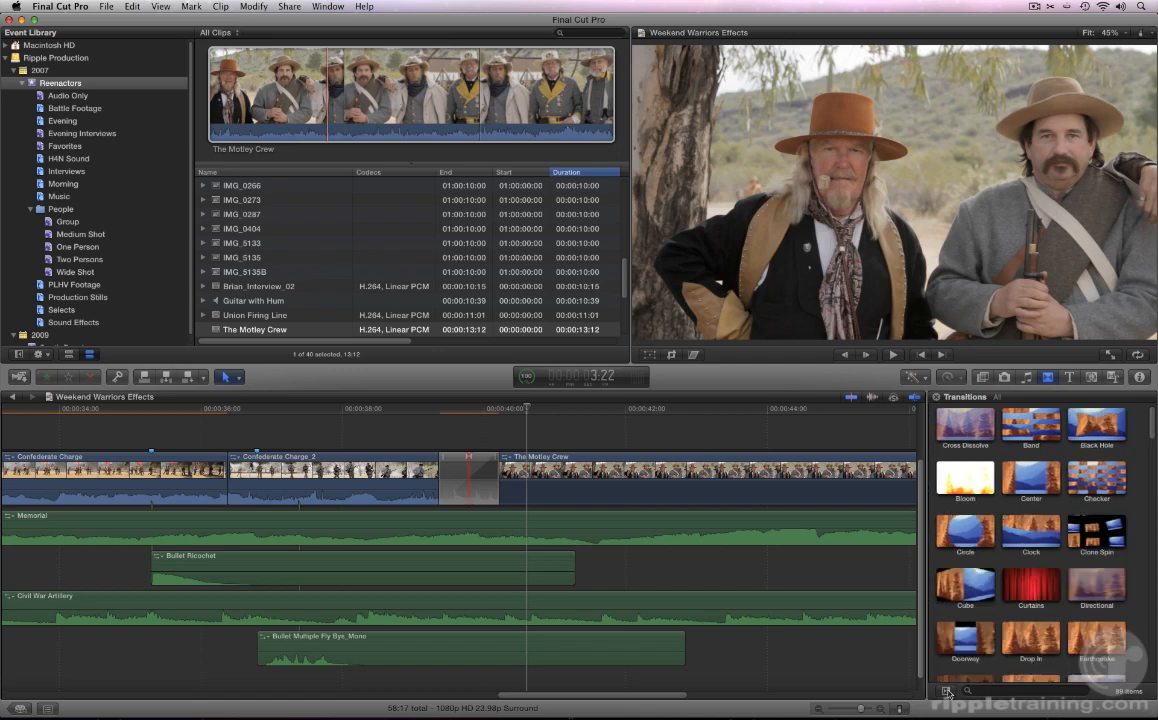
pyautogui.click(948, 692)
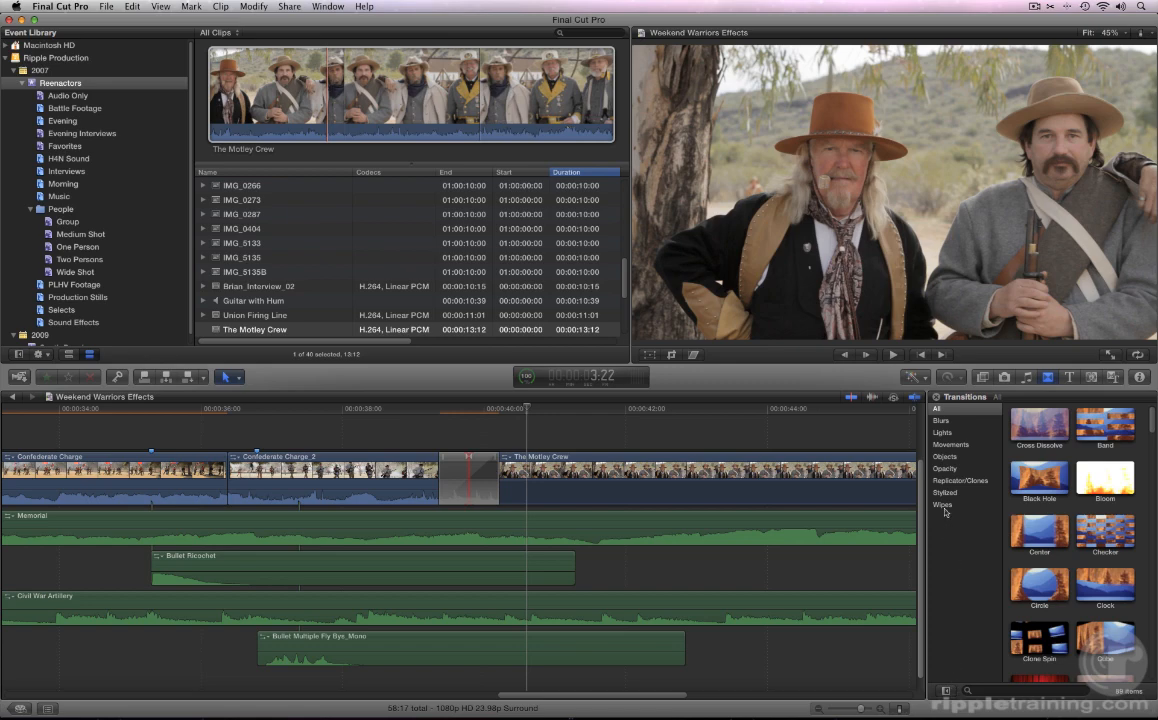
# Add the Wipe transition from the Wipes category at the edit between The Motley Crew and Bob_Interview_02
pyautogui.click(943, 505)
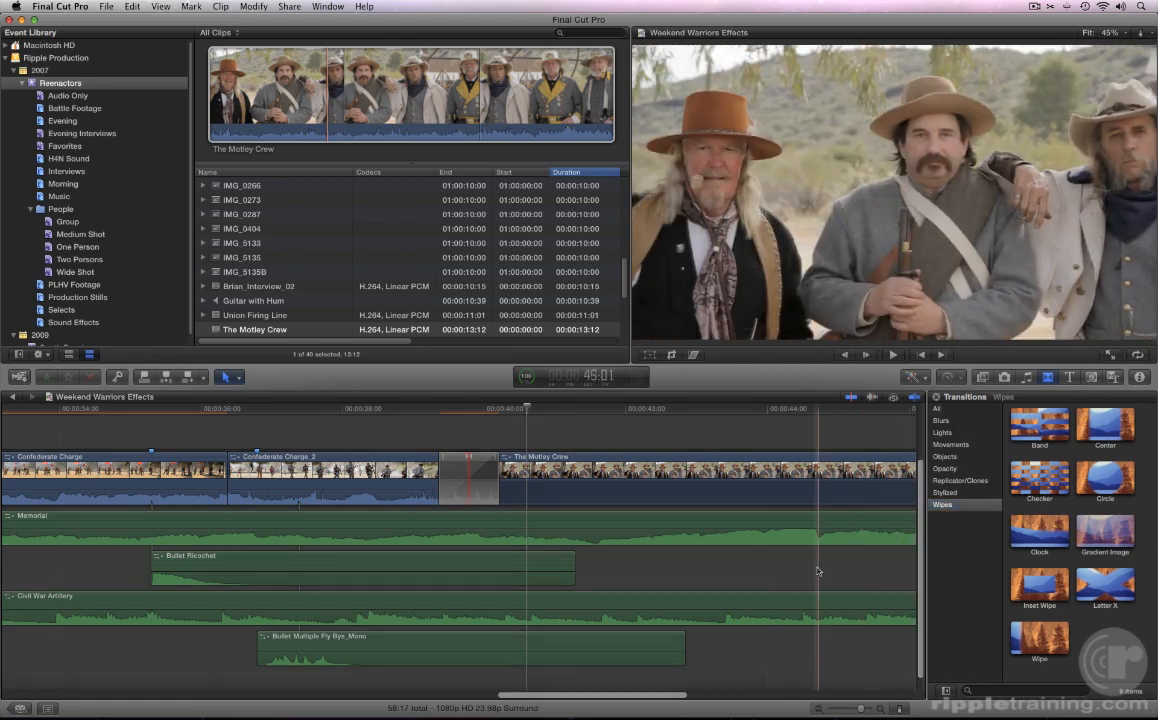
pyautogui.hscroll(3, 818, 571)
pyautogui.hscroll(10, 818, 571)
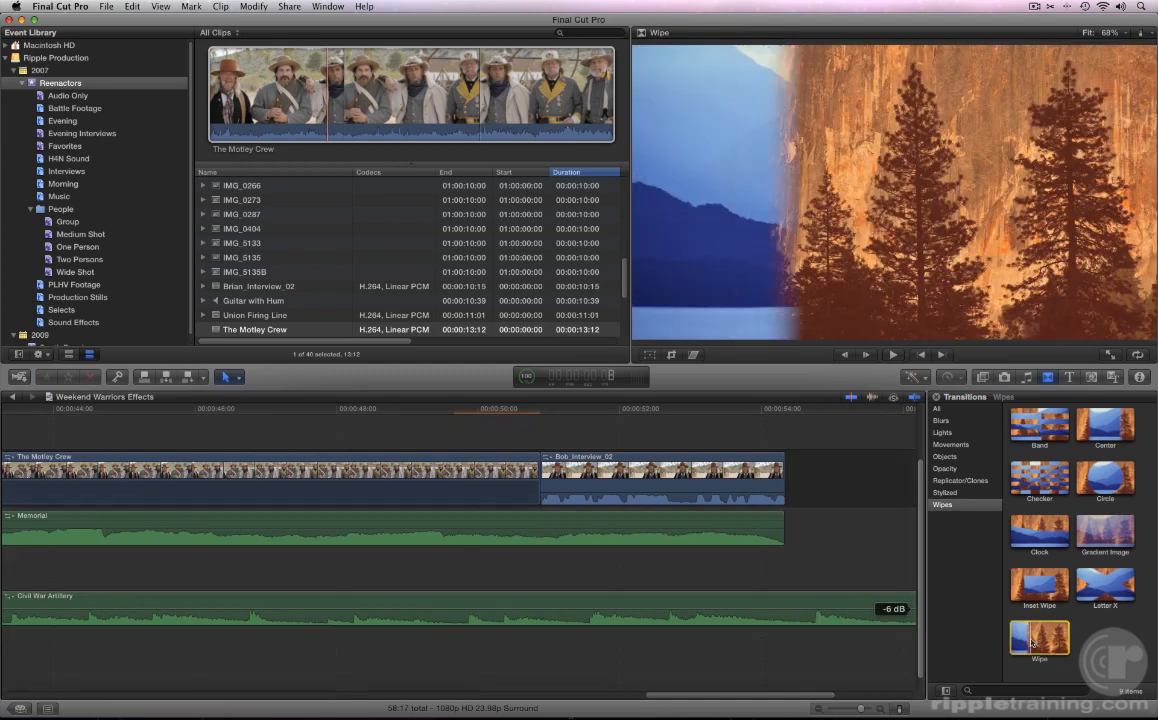
pyautogui.moveTo(1033, 640); pyautogui.dragTo(542, 476)
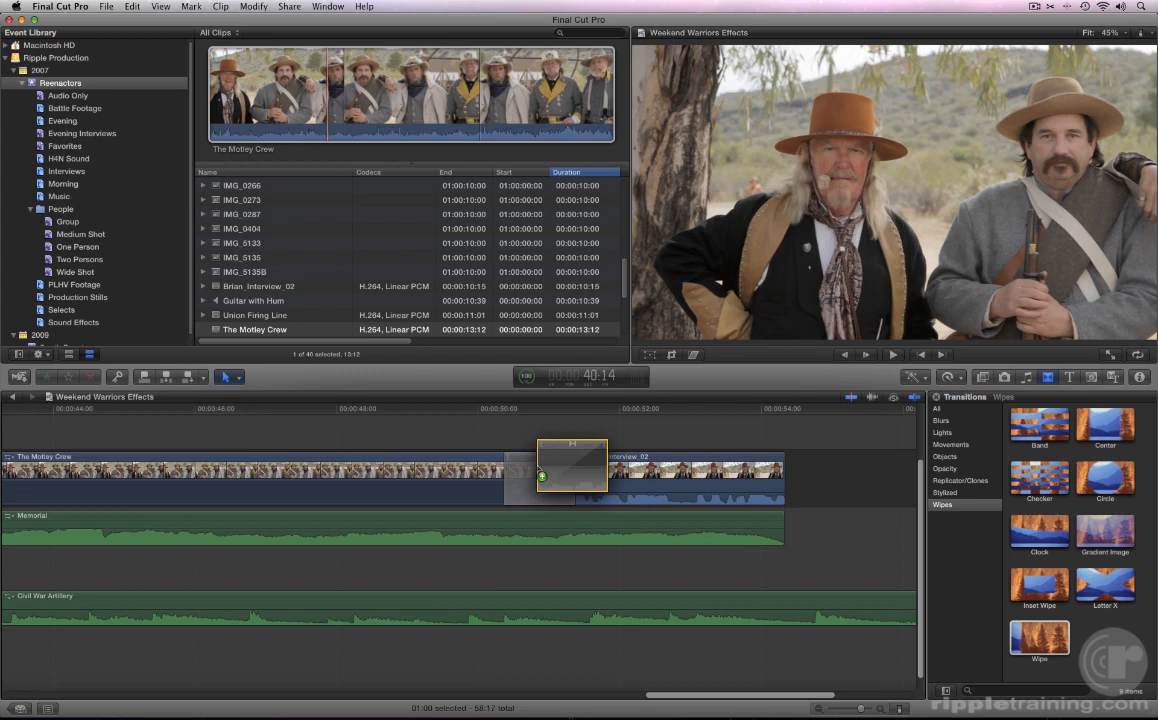
pyautogui.moveTo(542, 476); pyautogui.dragTo(540, 472)
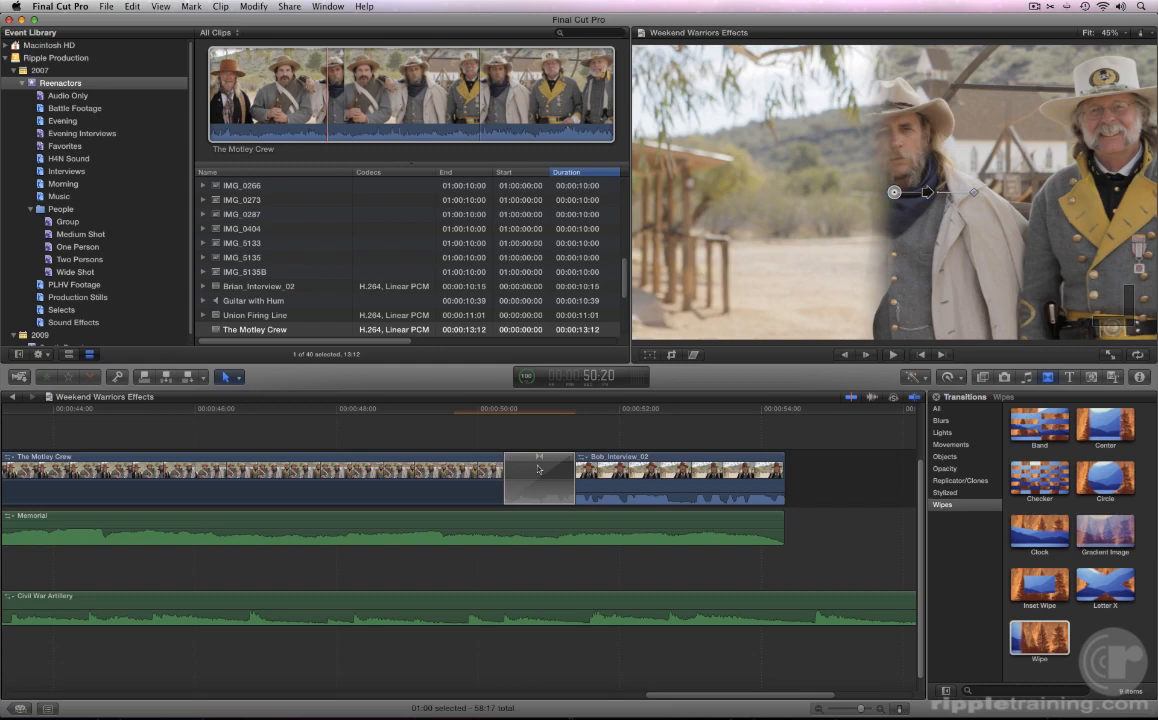
pyautogui.click(538, 469)
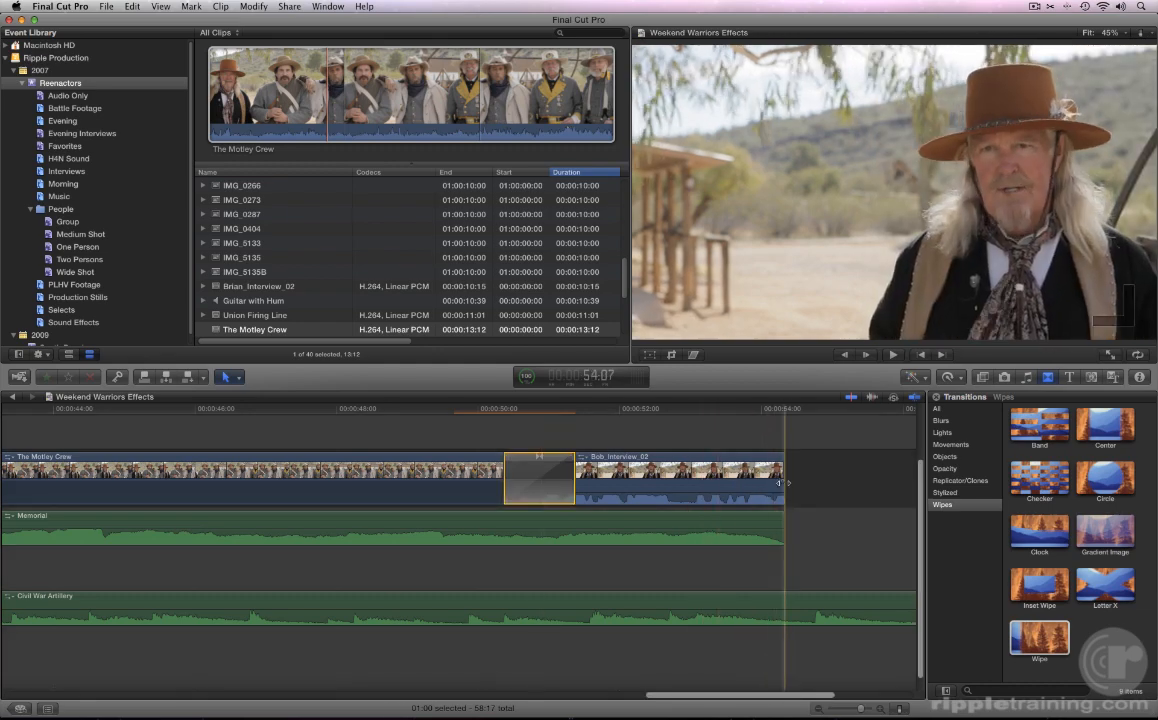
# Add the Fade To Color transition from the Opacity category to the end of Bob_Interview_02 and play through both new transitions
pyautogui.click(779, 484)
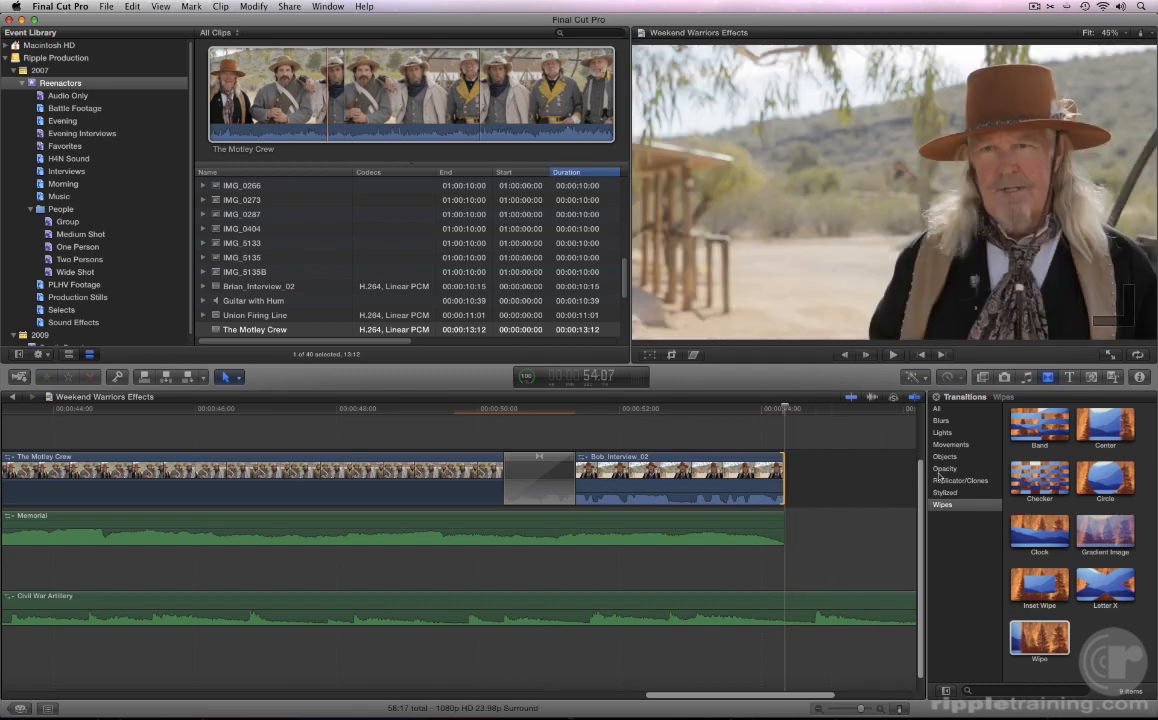
pyautogui.click(941, 469)
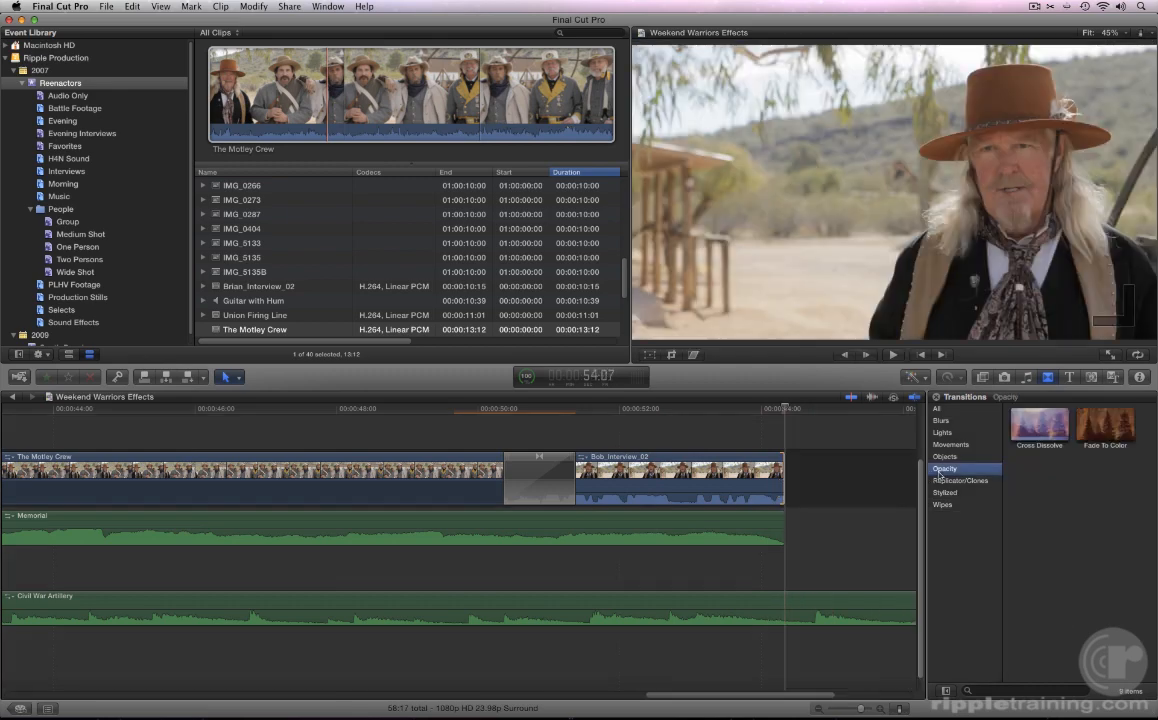
pyautogui.click(1107, 428)
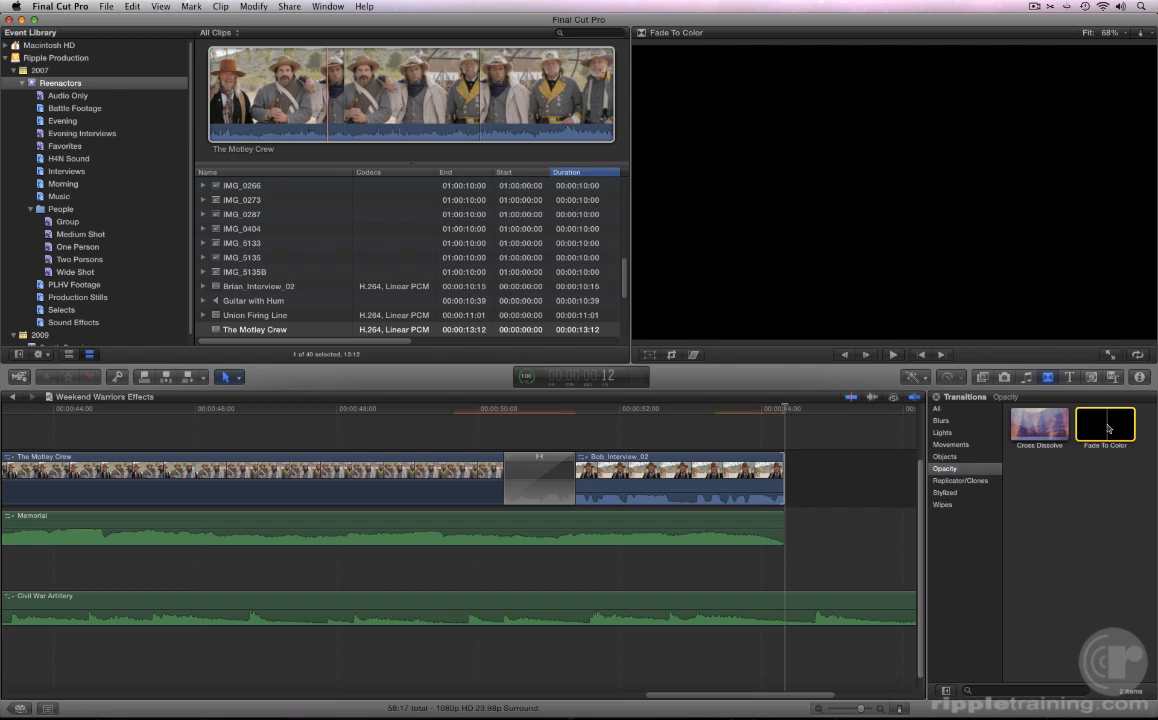
pyautogui.doubleClick(1107, 428)
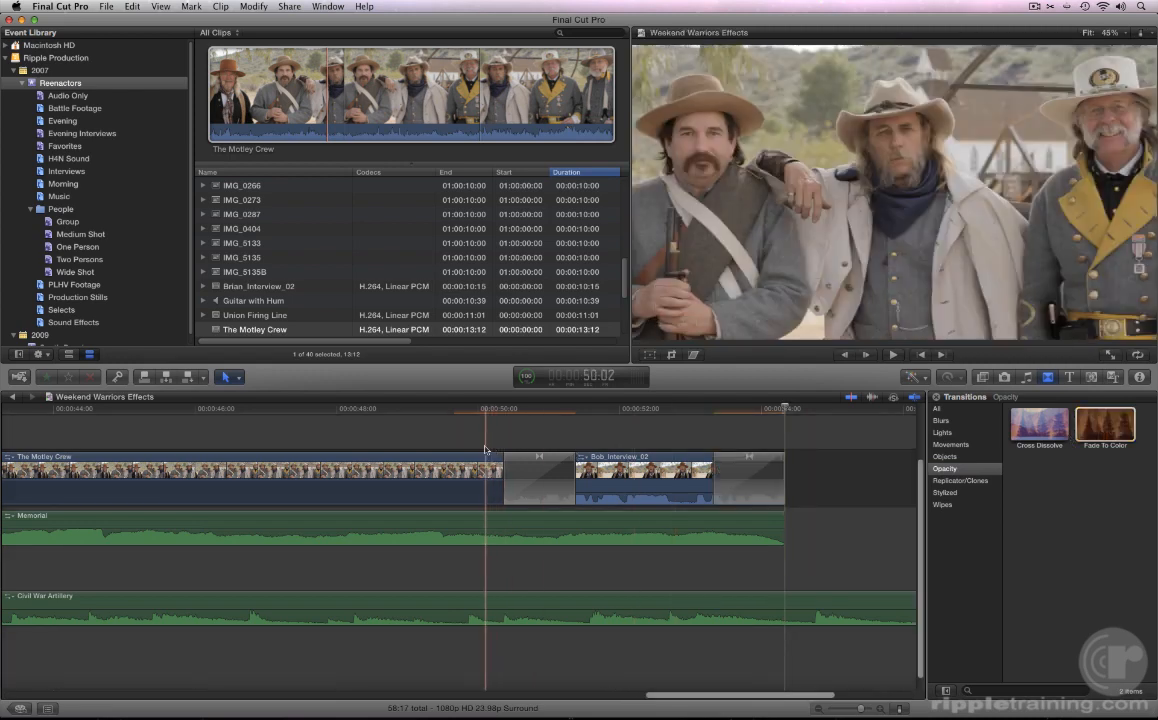
pyautogui.press('space')
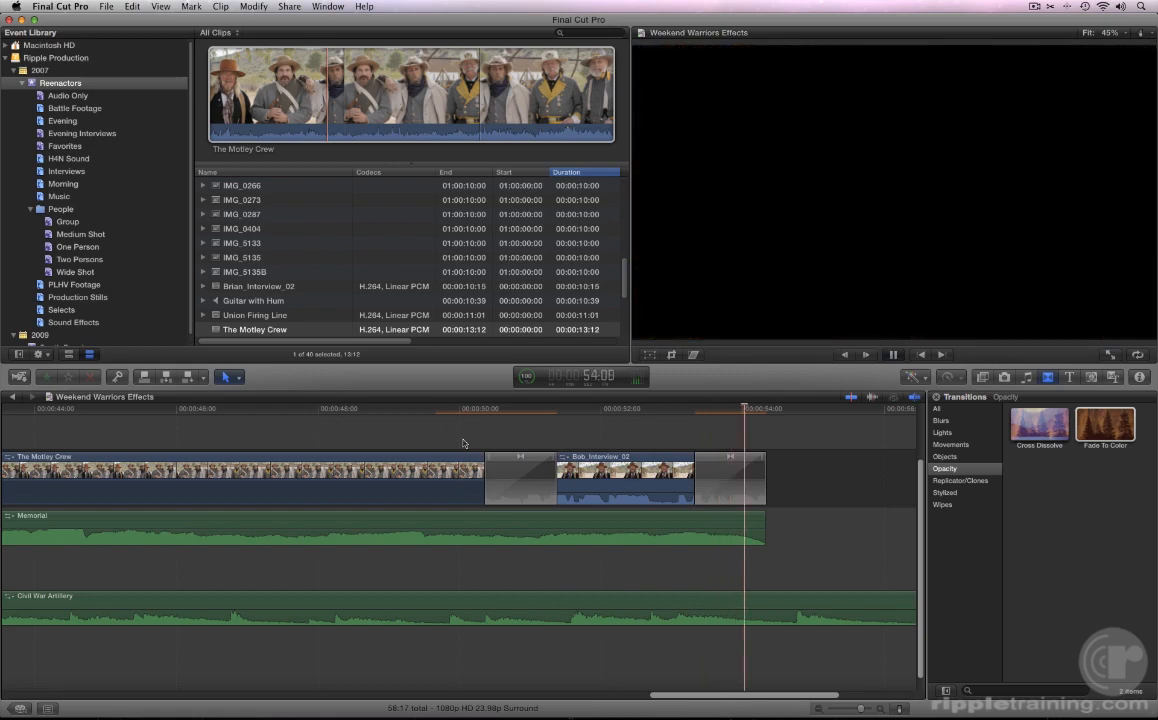
pyautogui.press('space')
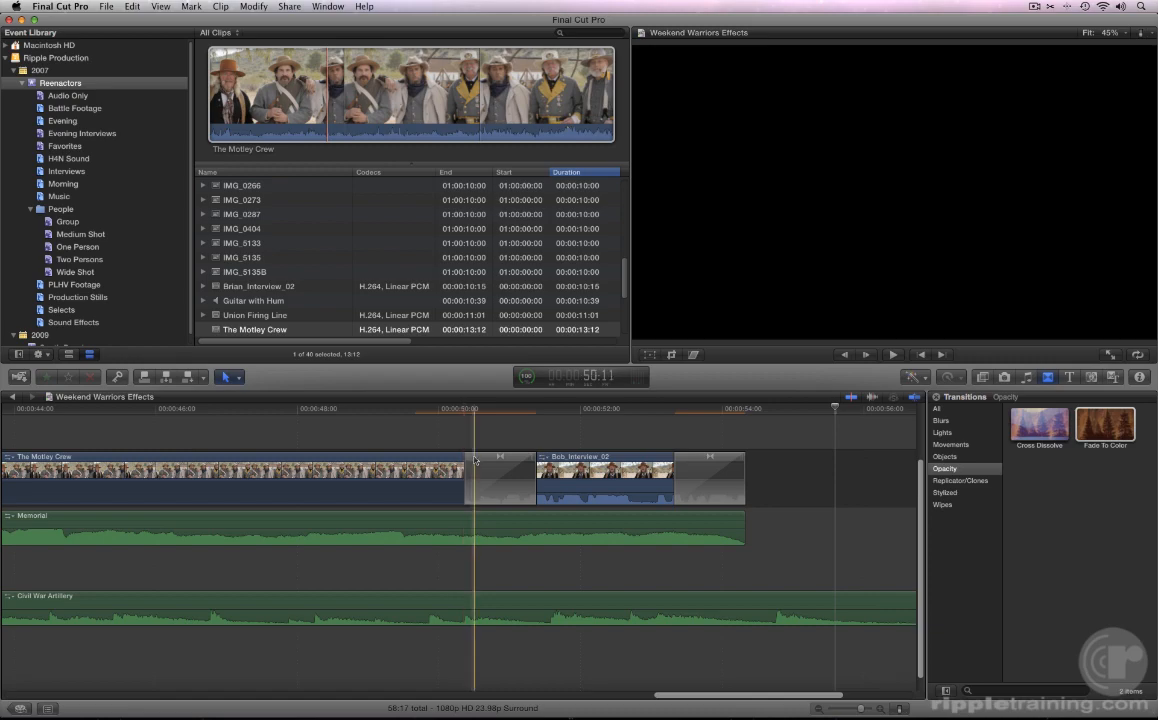
# Rotate the wipe before Bob_Interview_02 to 312° and narrow its soft edge with the on-screen control, and open its settings
pyautogui.click(488, 476)
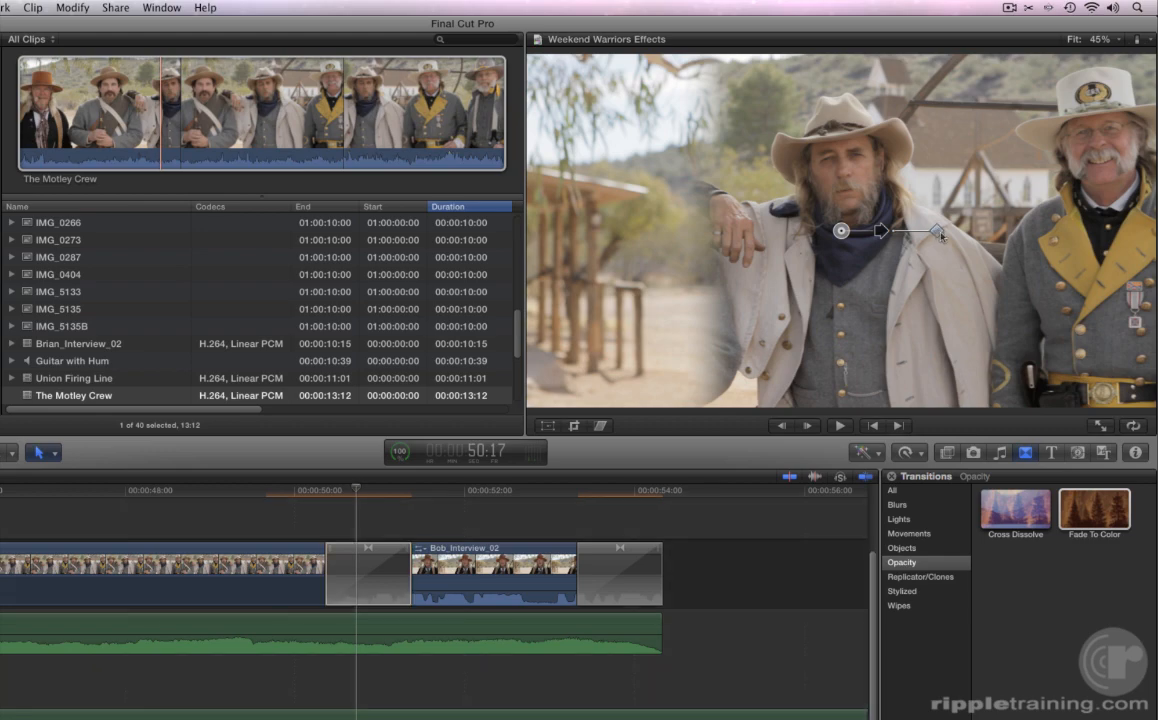
pyautogui.moveTo(938, 236); pyautogui.dragTo(868, 260)
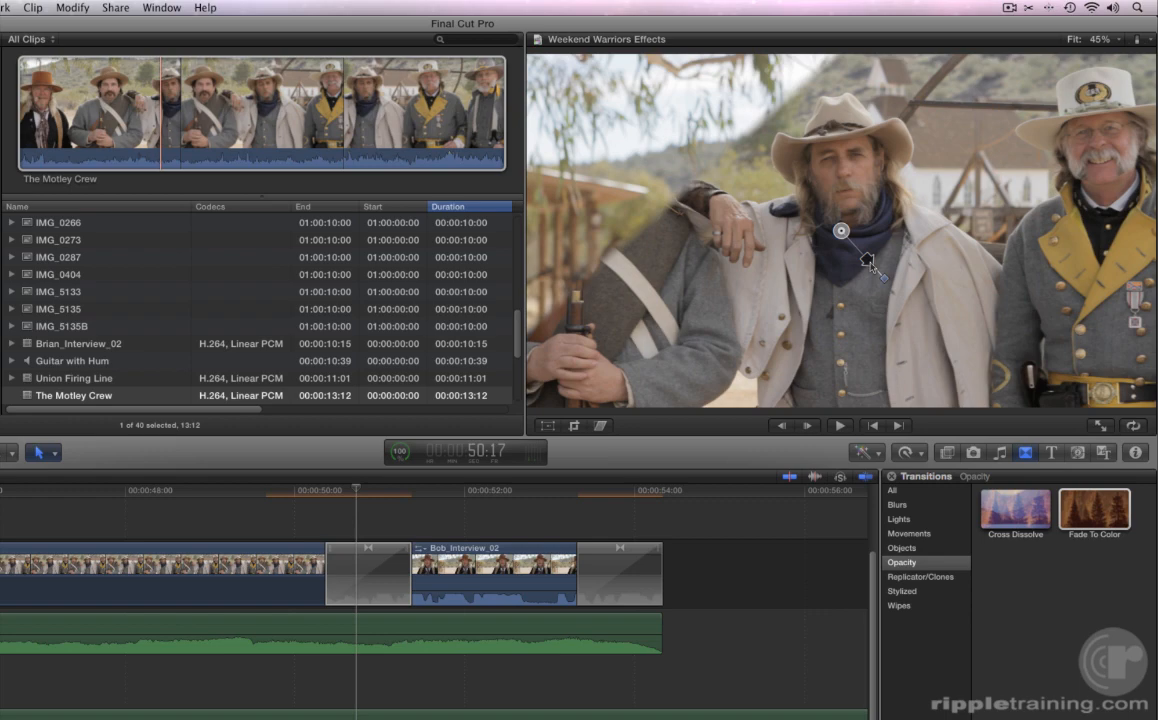
pyautogui.press('super+4')
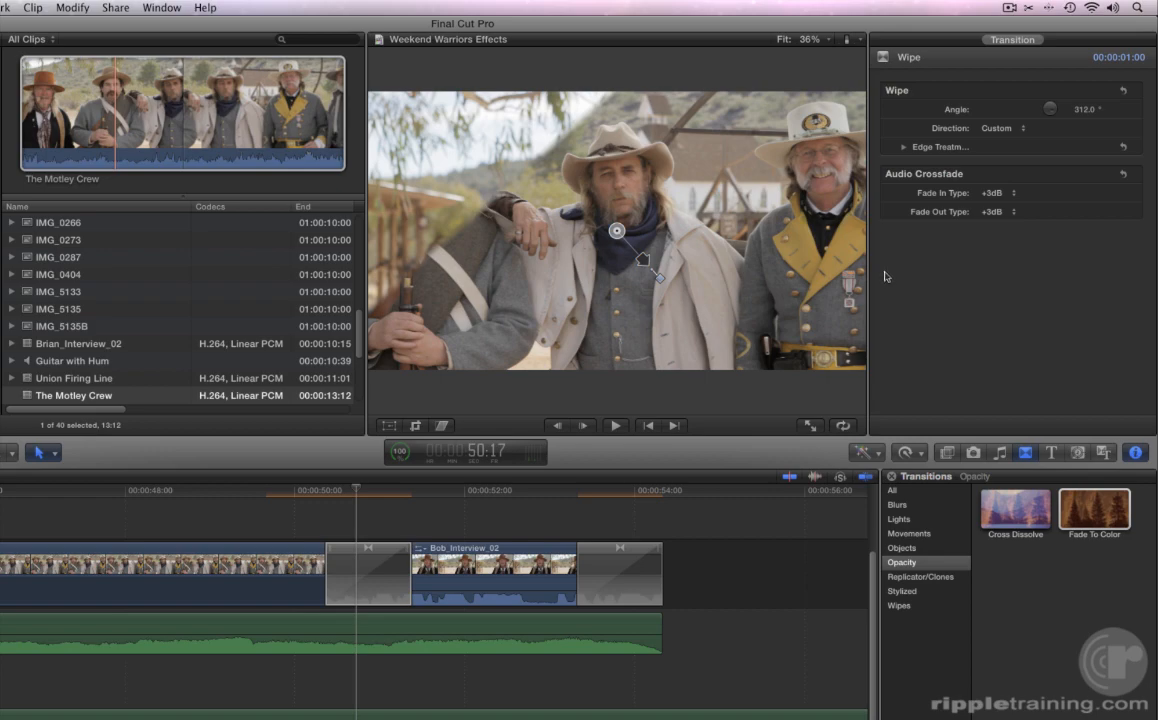
# Keep the wipe's direction as Custom and set its angle to 265°
pyautogui.click(1005, 129)
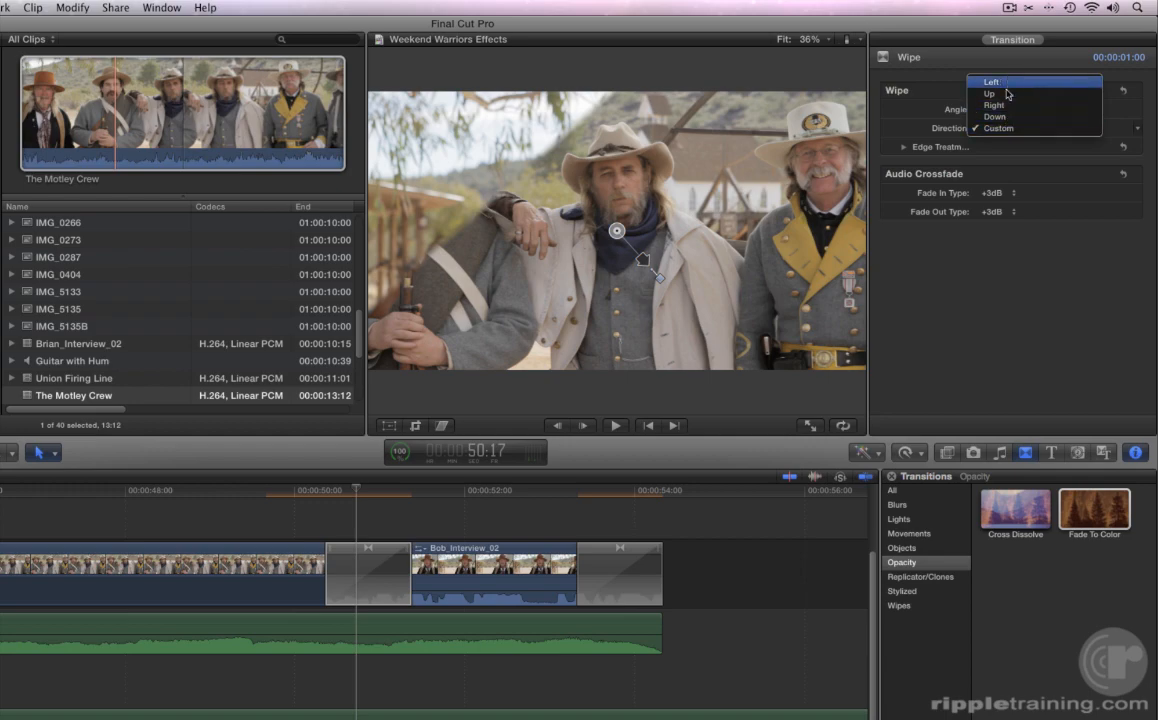
pyautogui.click(1009, 129)
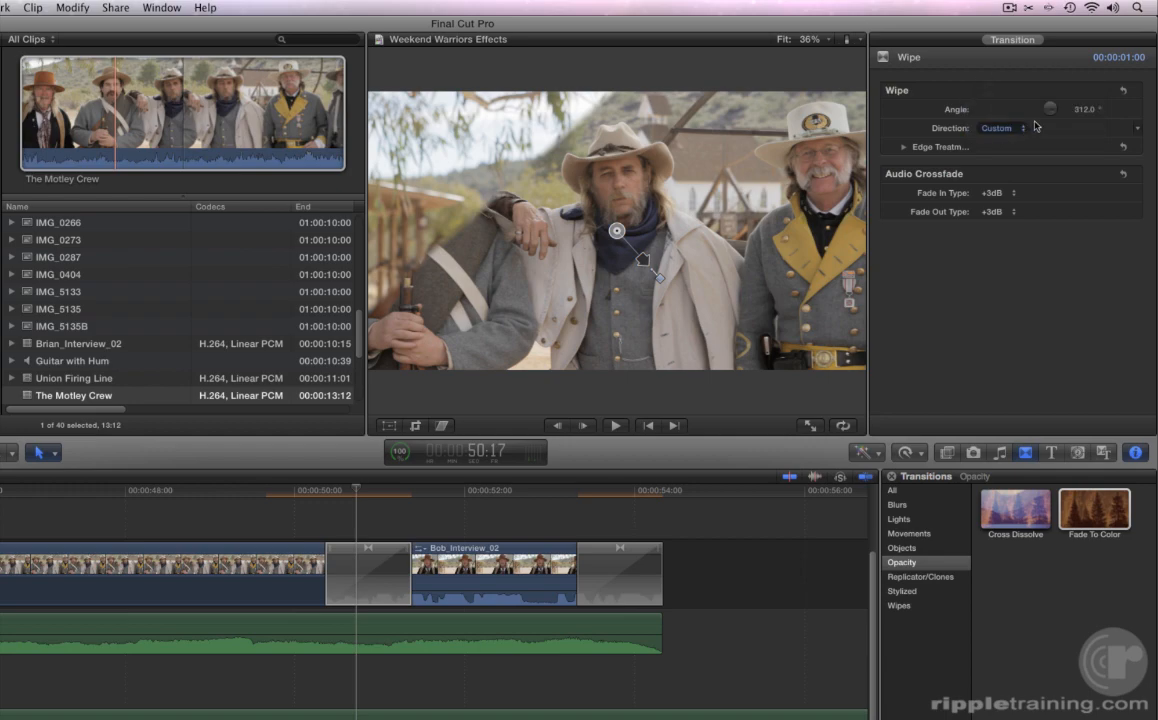
pyautogui.moveTo(1047, 108); pyautogui.dragTo(1050, 116)
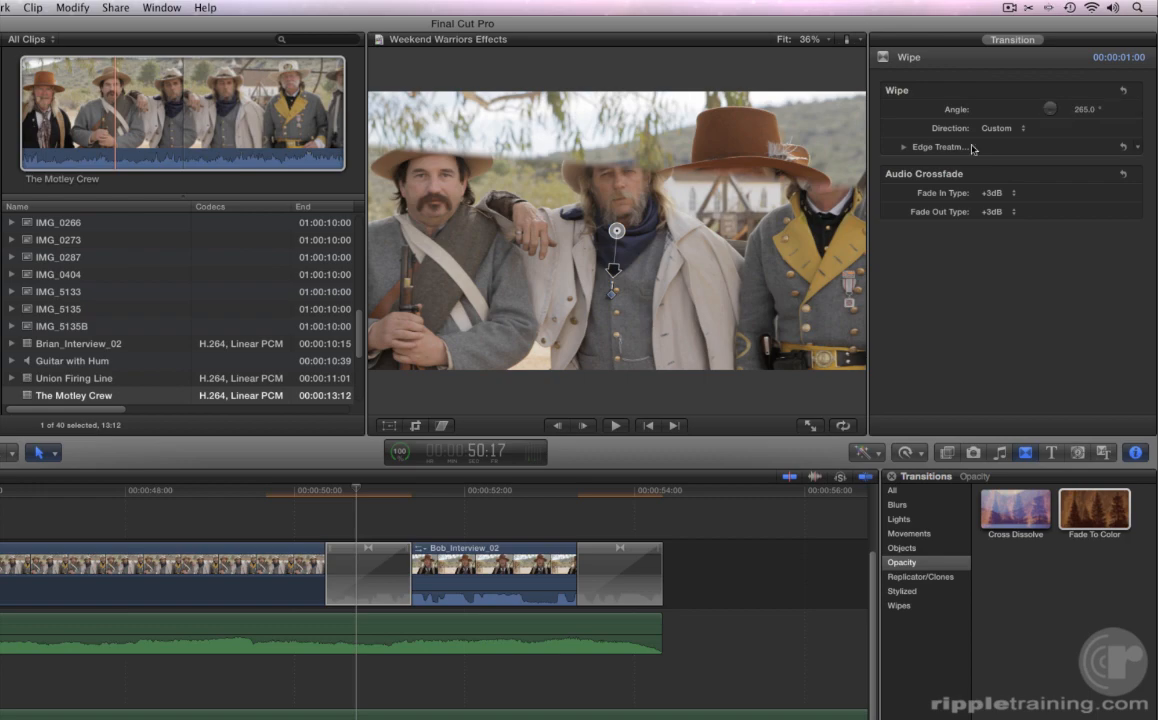
# Try a dark gray solid color edge with a border of 4.0 on the wipe, and reset its edge treatment to the defaults
pyautogui.click(903, 147)
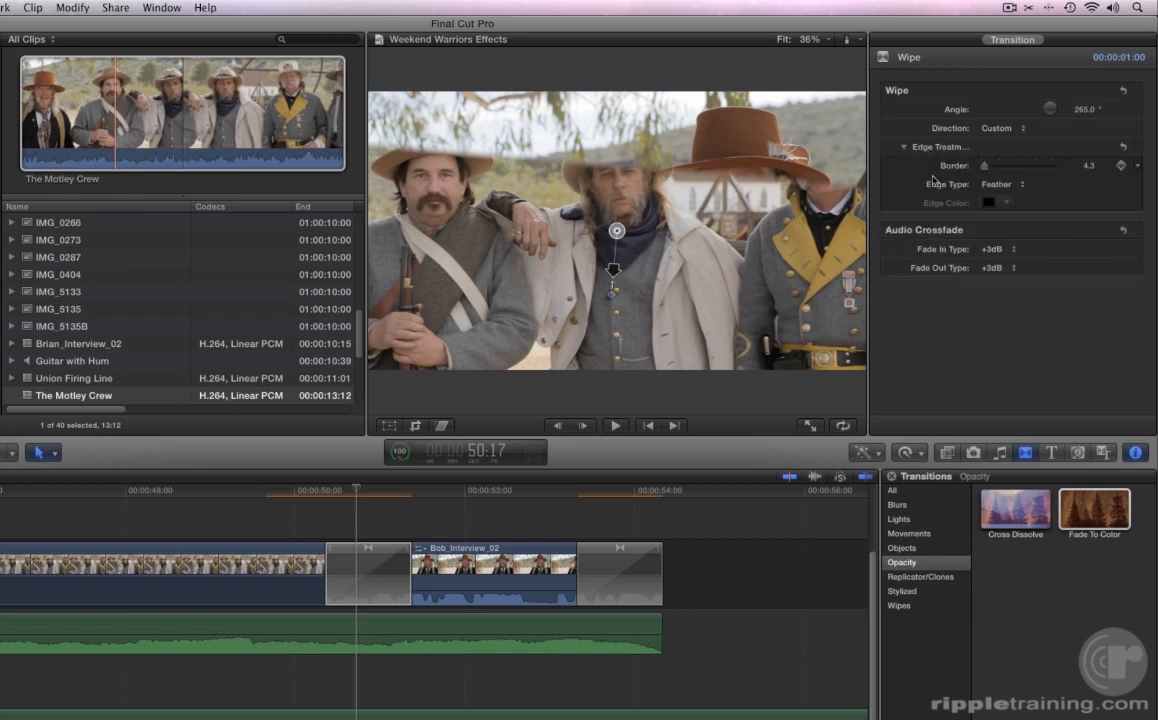
pyautogui.click(997, 184)
pyautogui.click(997, 174)
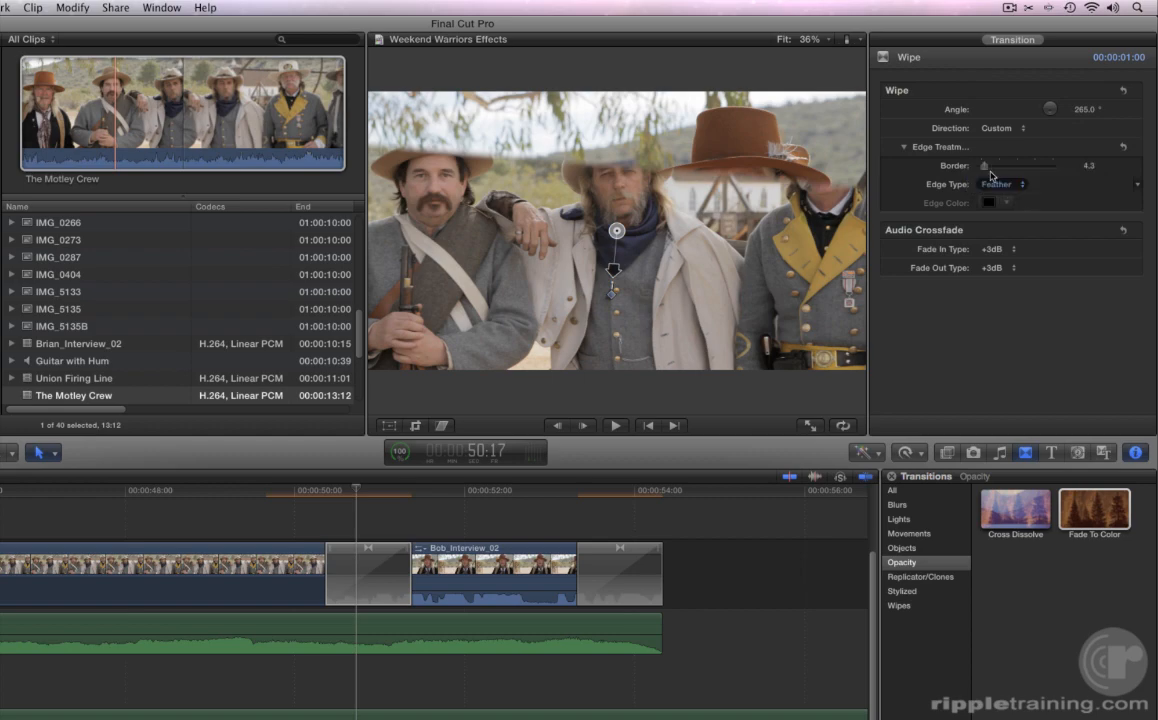
pyautogui.moveTo(991, 166); pyautogui.dragTo(984, 172)
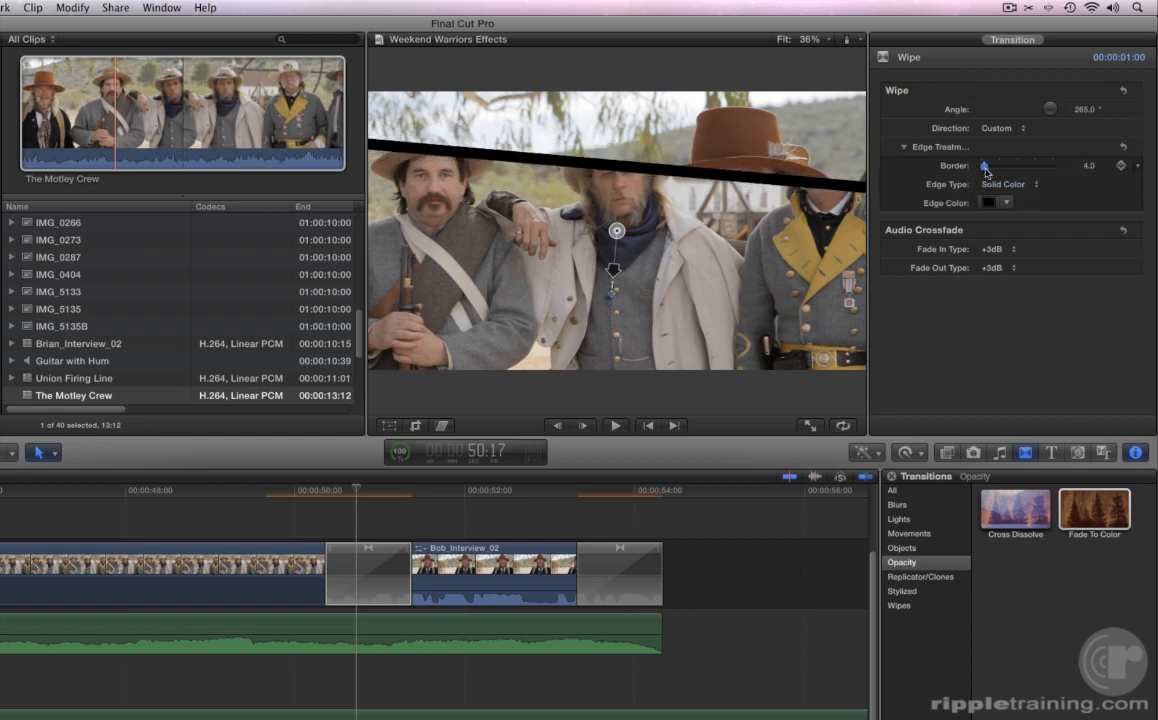
pyautogui.click(1008, 203)
pyautogui.moveTo(976, 220); pyautogui.dragTo(1079, 347)
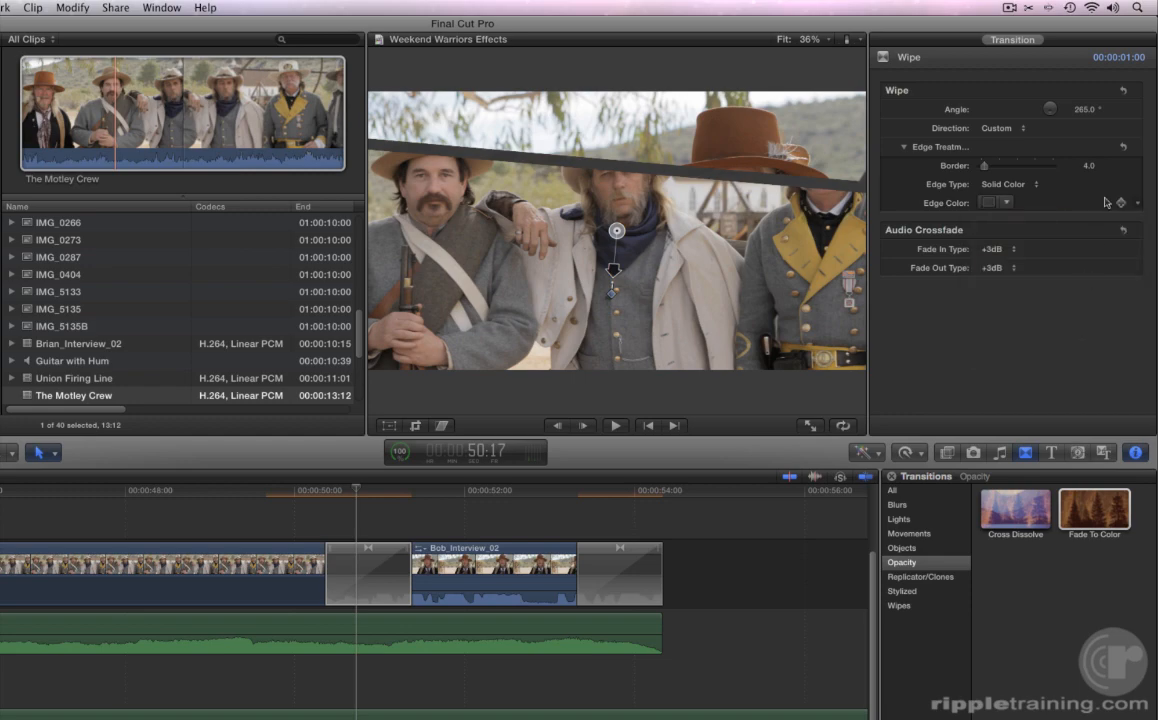
pyautogui.click(1123, 147)
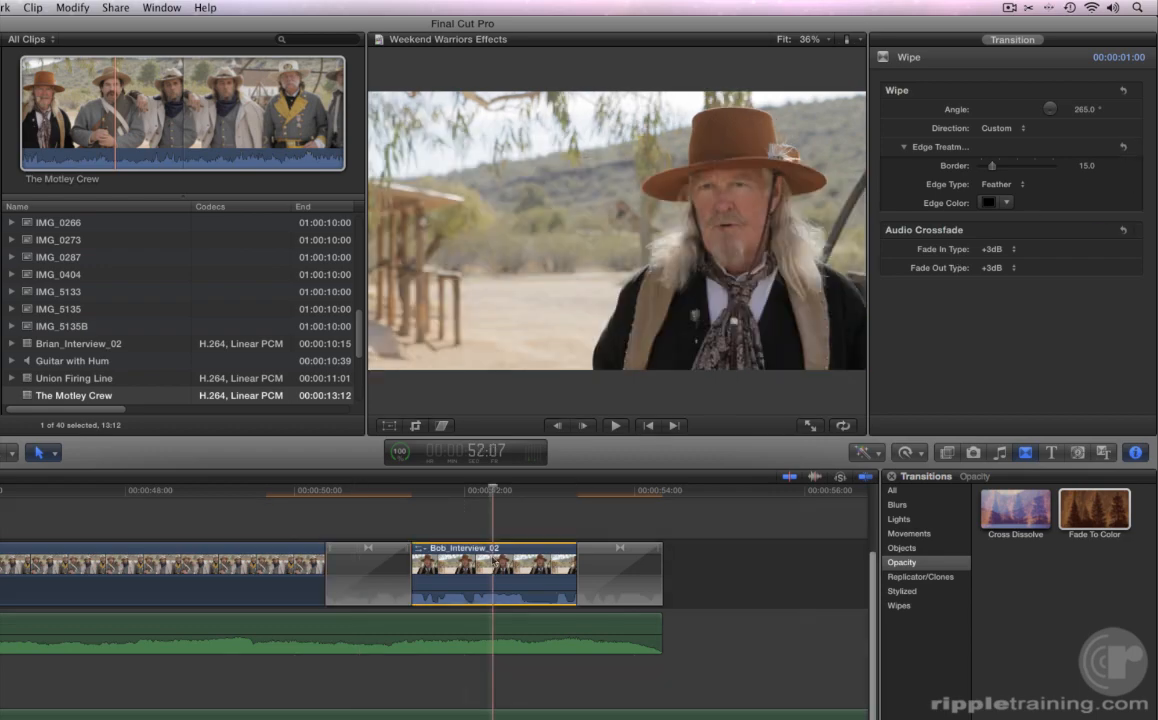
# Solo The Motley Crew and Bob_Interview_02 and play across the wipe between them to hear the audio crossfade
pyautogui.click(492, 565)
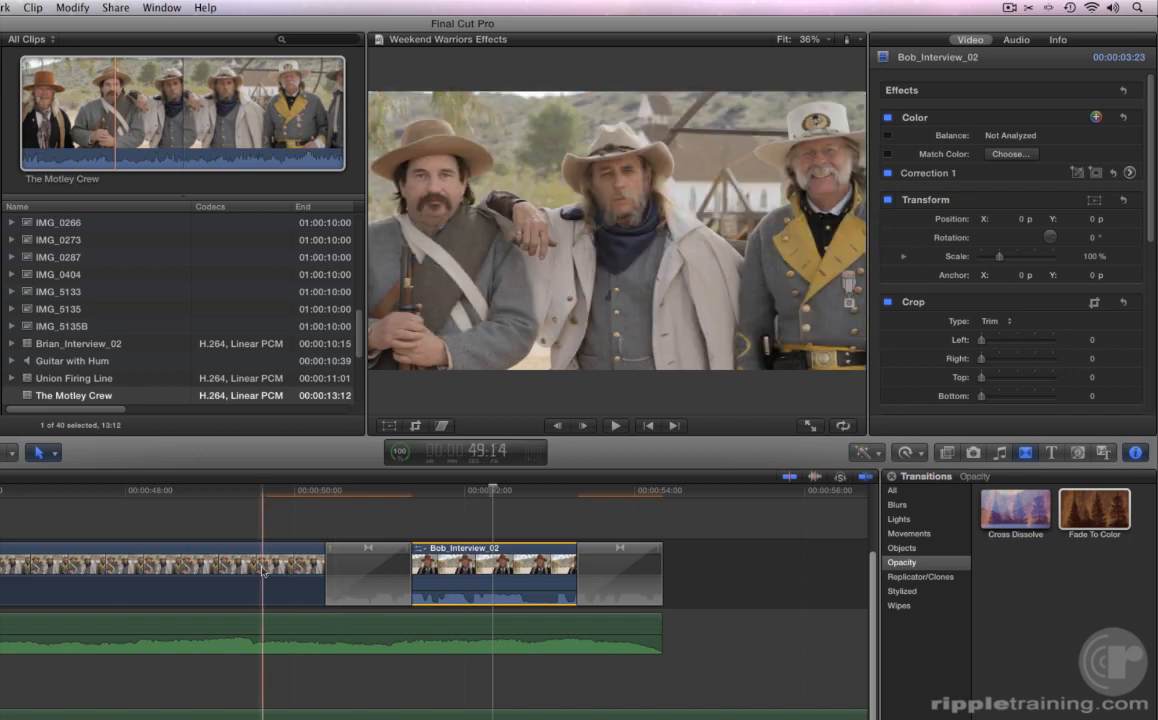
pyautogui.keyDown('super'); pyautogui.click(265, 571); pyautogui.keyUp('super')
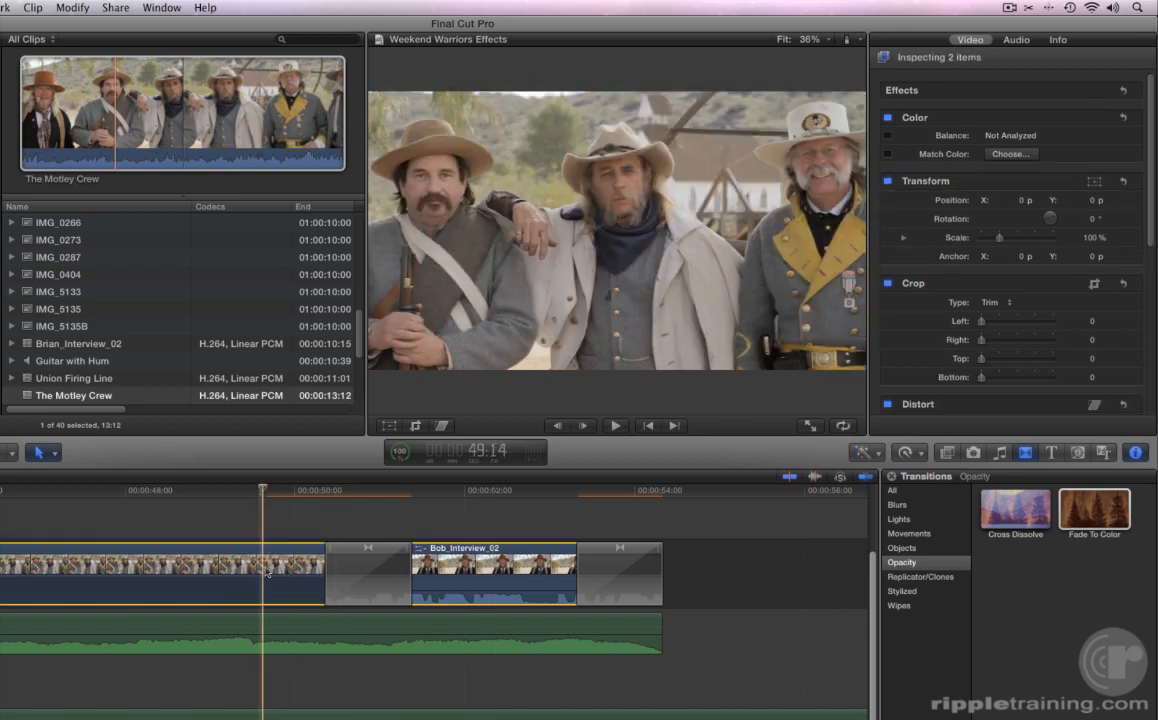
pyautogui.hotkey('alt', 's')
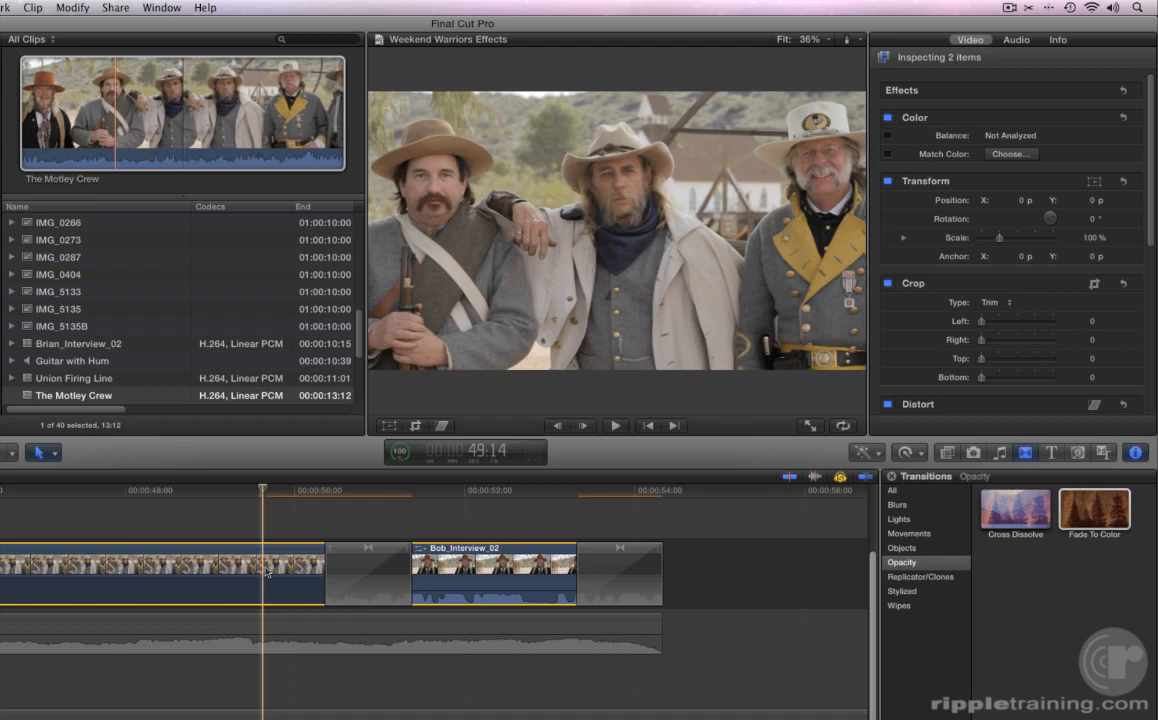
pyautogui.press('space')
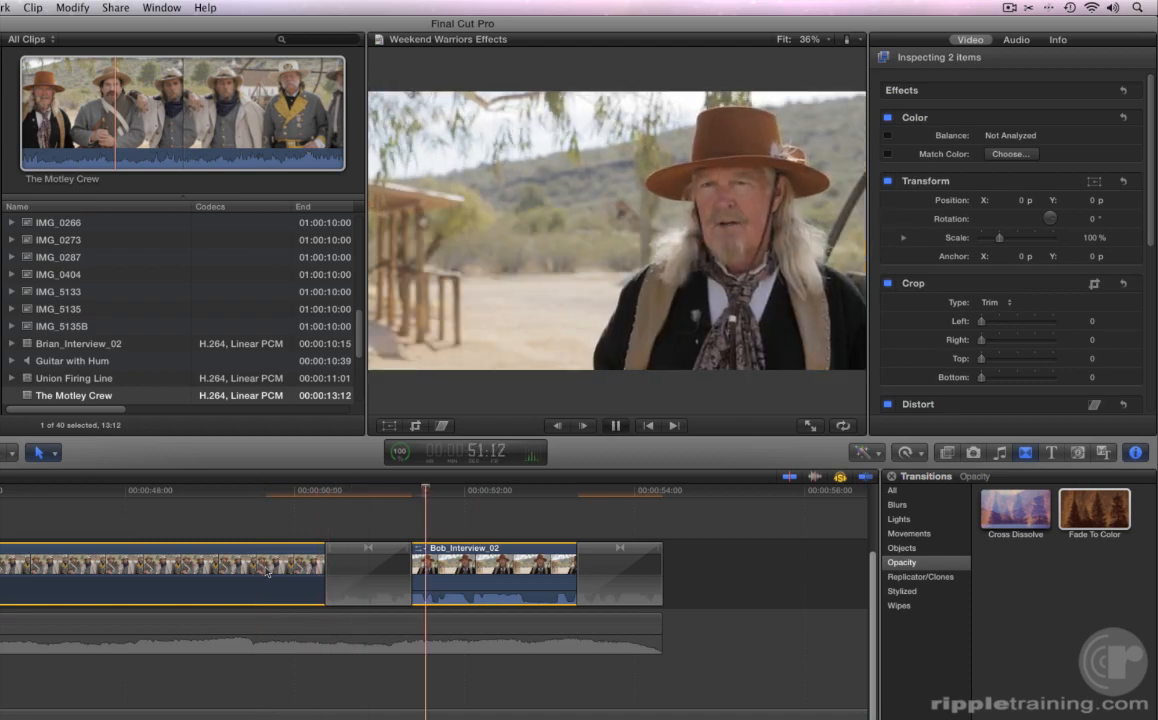
pyautogui.press('space')
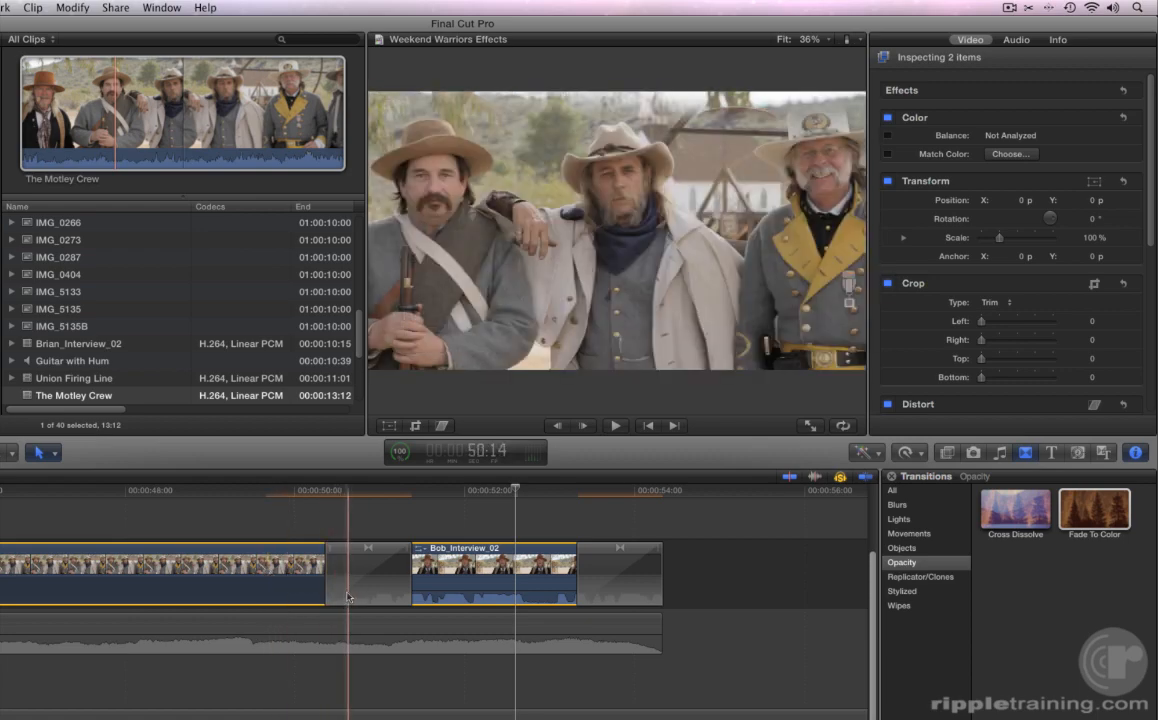
# Review the wipe's audio crossfade fade in types and keep +3dB
pyautogui.click(348, 597)
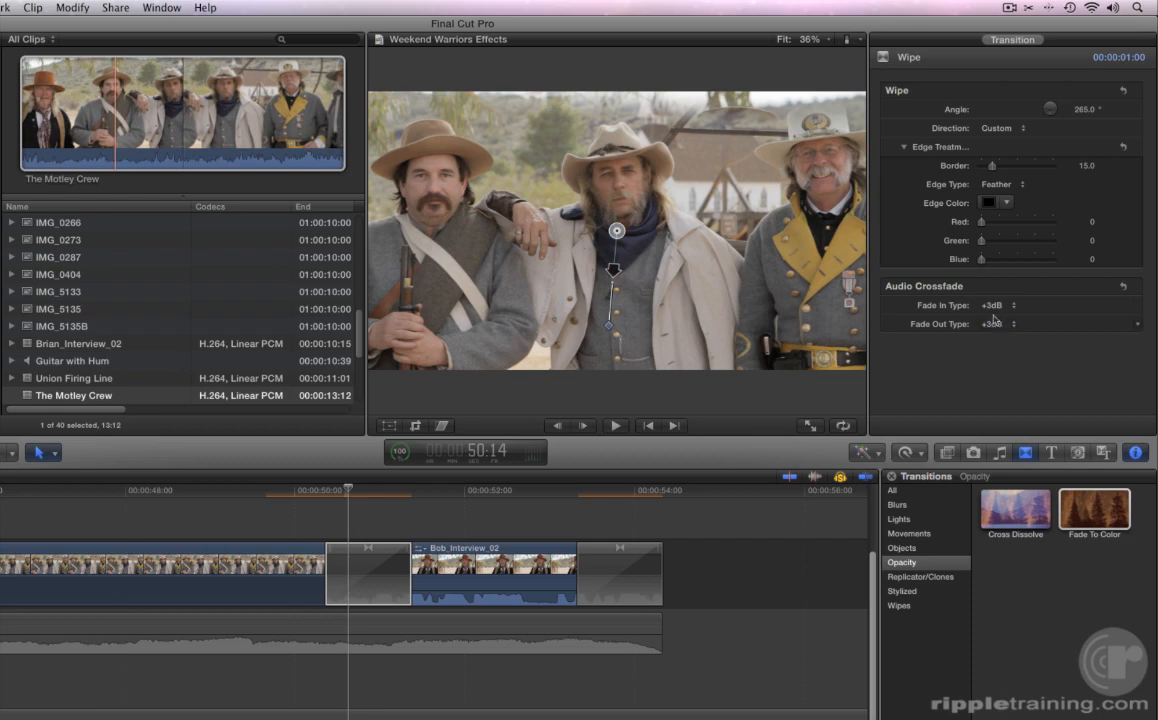
pyautogui.click(998, 305)
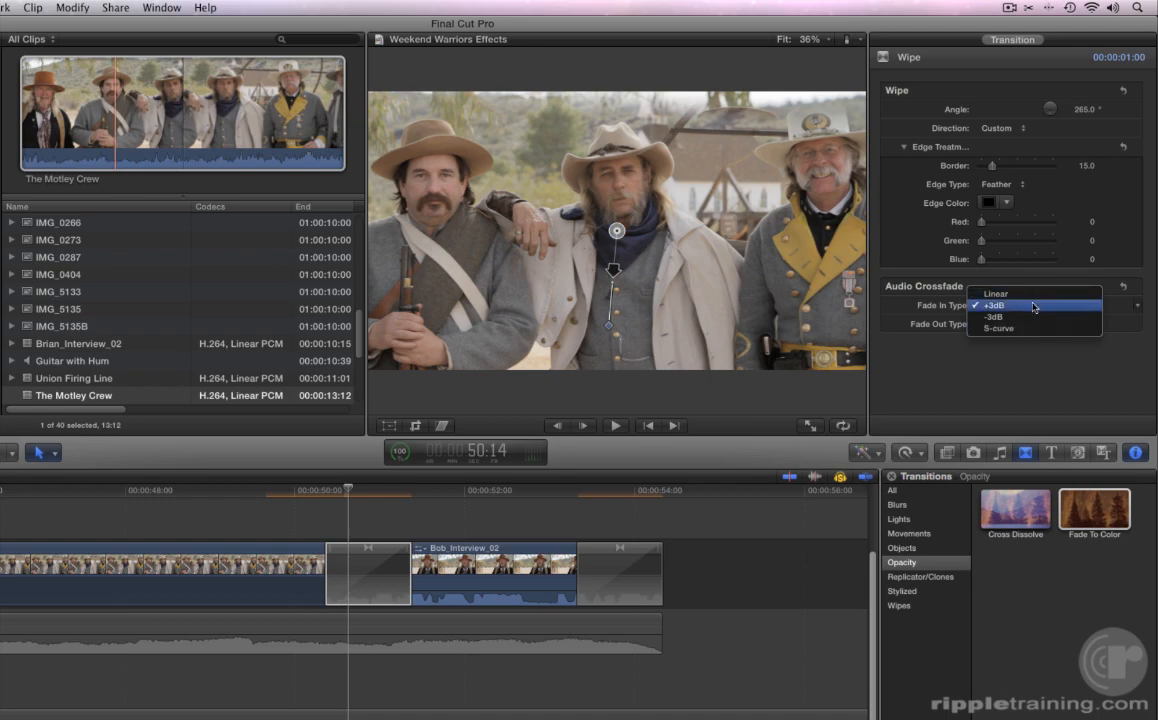
pyautogui.click(1034, 306)
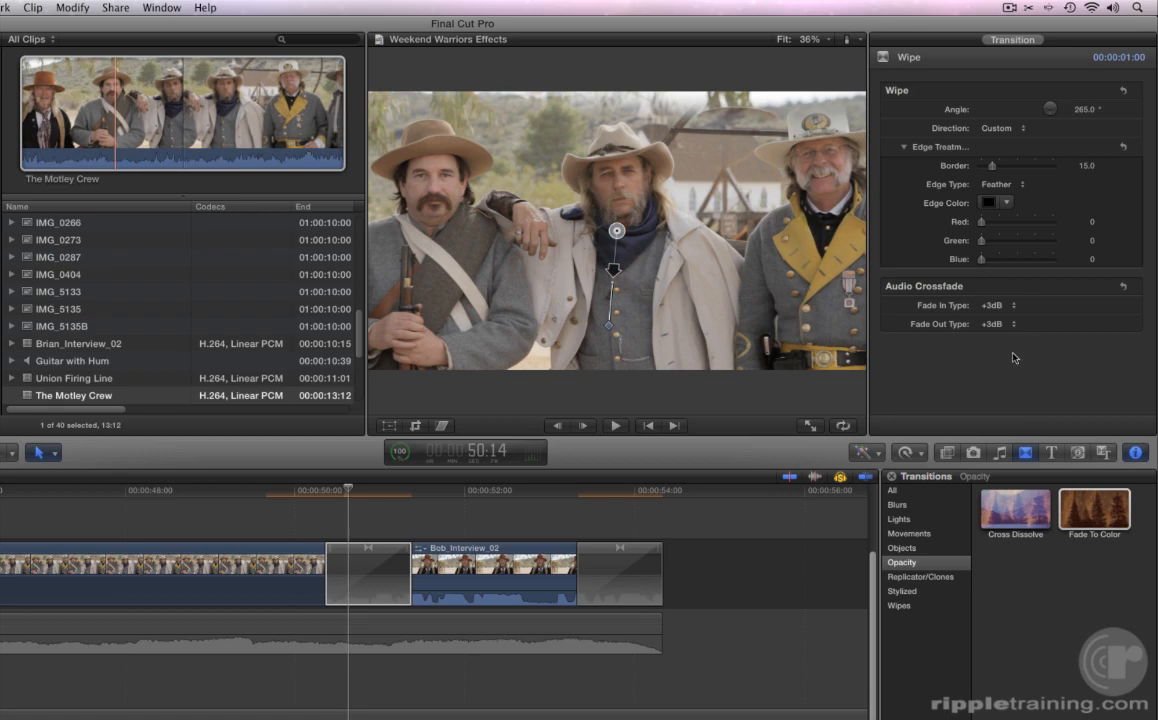
# Expand the audio of Bob_Interview_02, trim its start to the middle of the wipe, and play across the edit
pyautogui.click(453, 600)
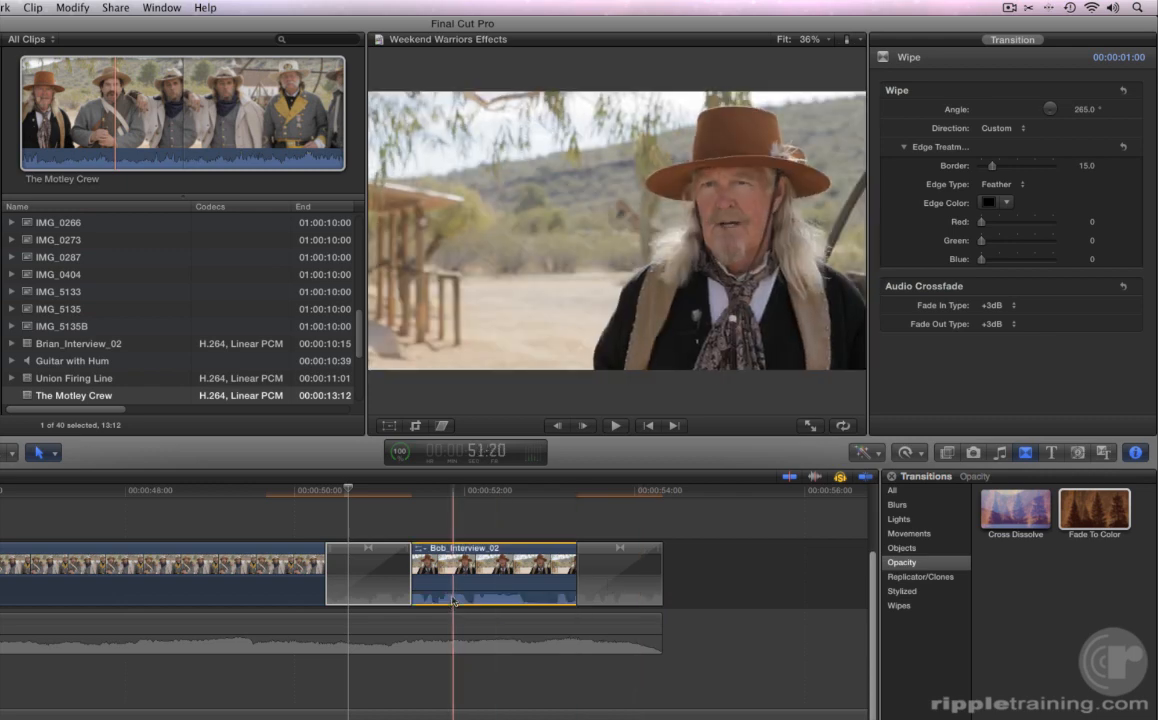
pyautogui.doubleClick(453, 600)
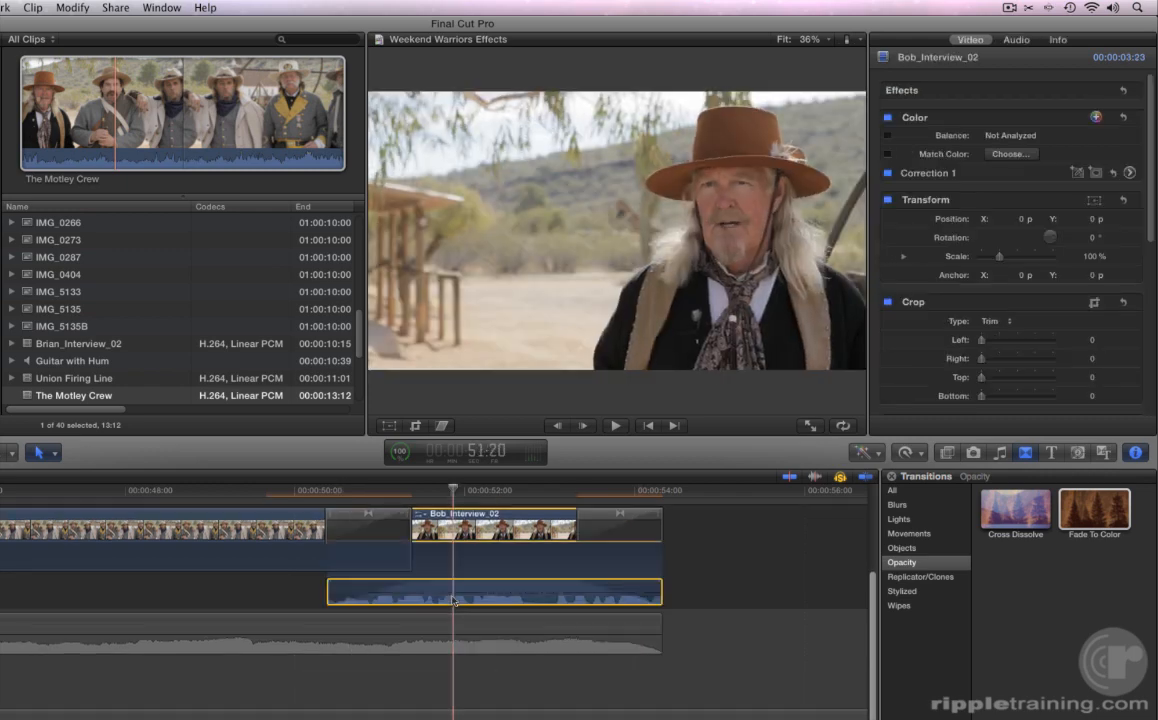
pyautogui.click(369, 492)
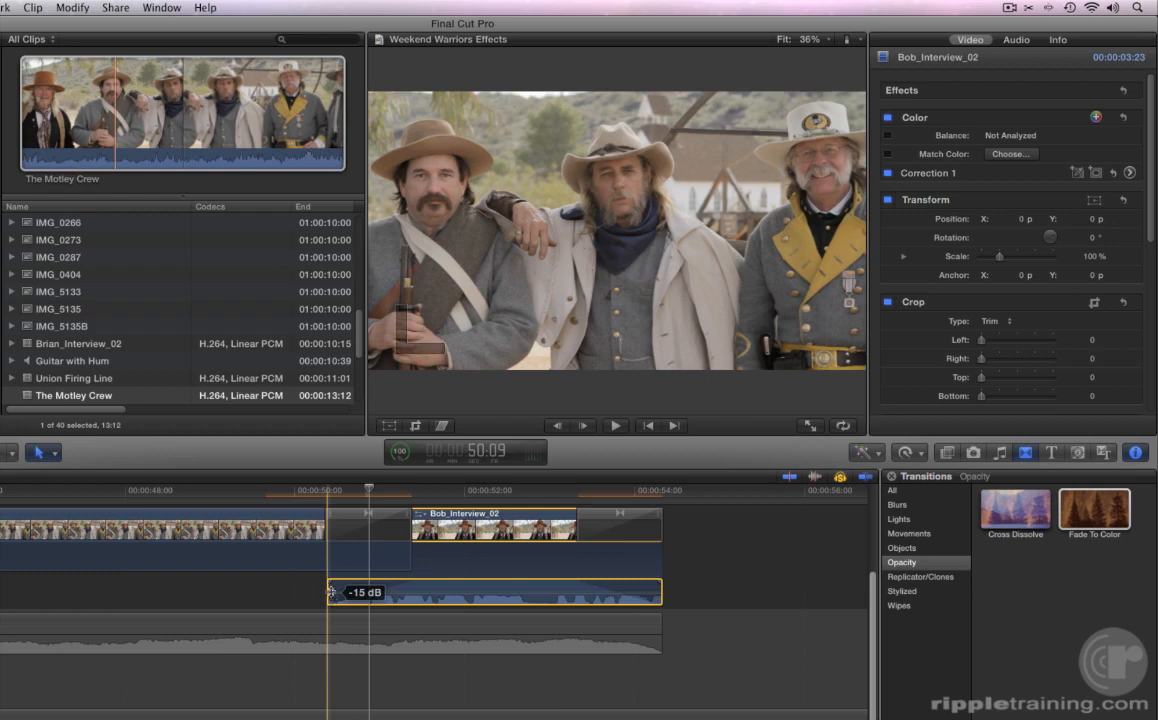
pyautogui.moveTo(330, 591); pyautogui.dragTo(370, 591)
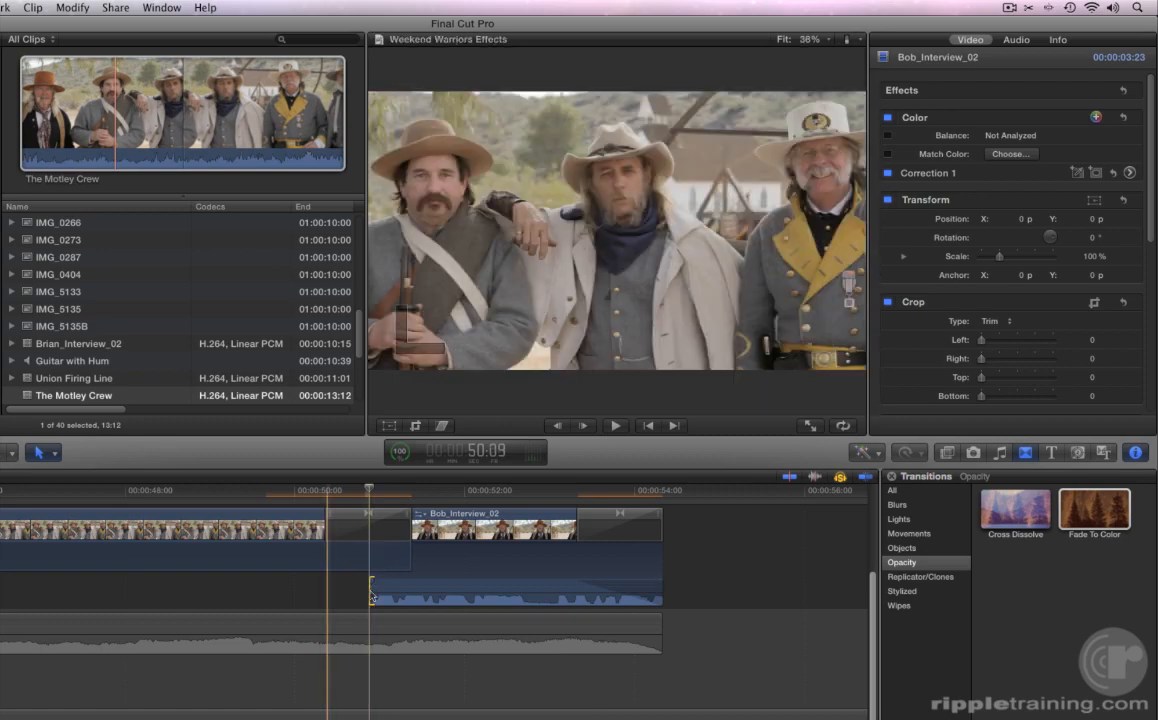
pyautogui.click(257, 597)
pyautogui.press('space')
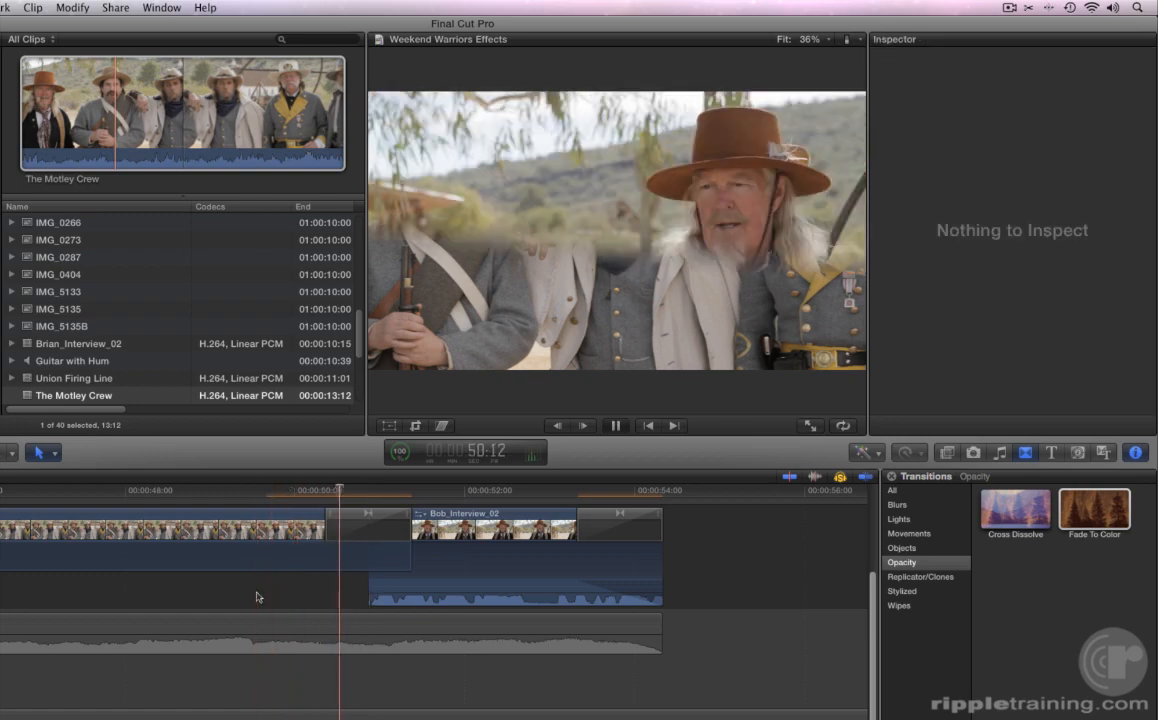
# Collapse the expanded audio of Bob_Interview_02 and turn off solo for it and The Motley Crew
pyautogui.press('space')
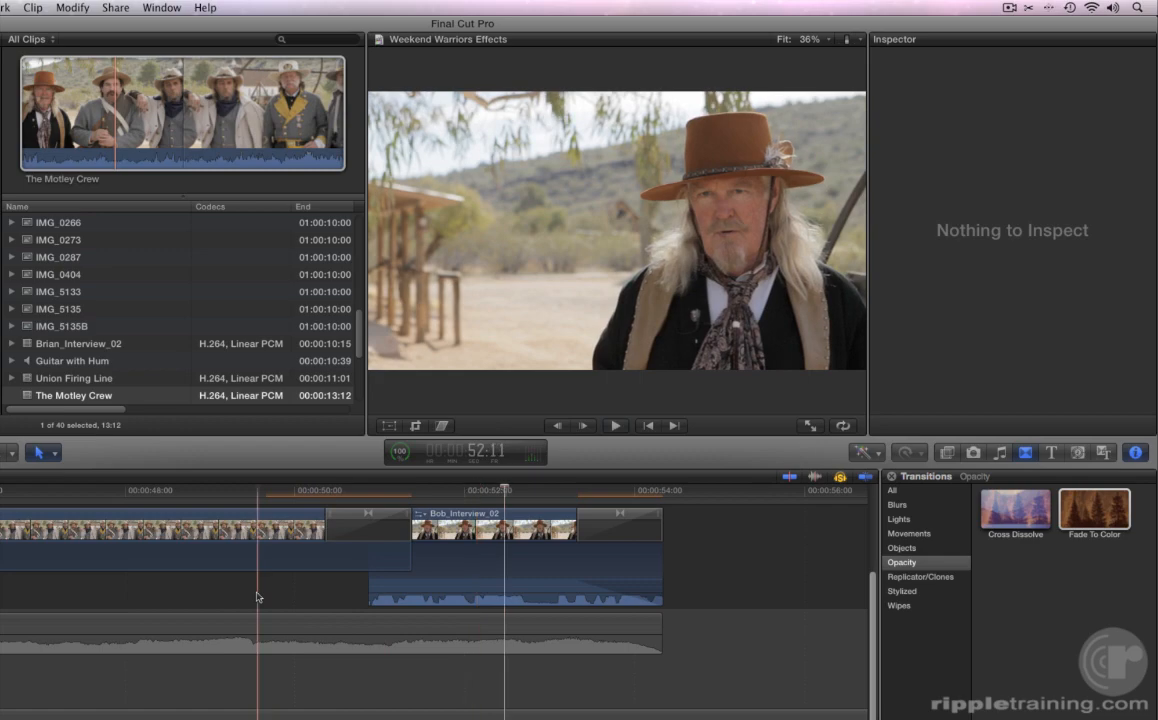
pyautogui.click(414, 600)
pyautogui.doubleClick(416, 603)
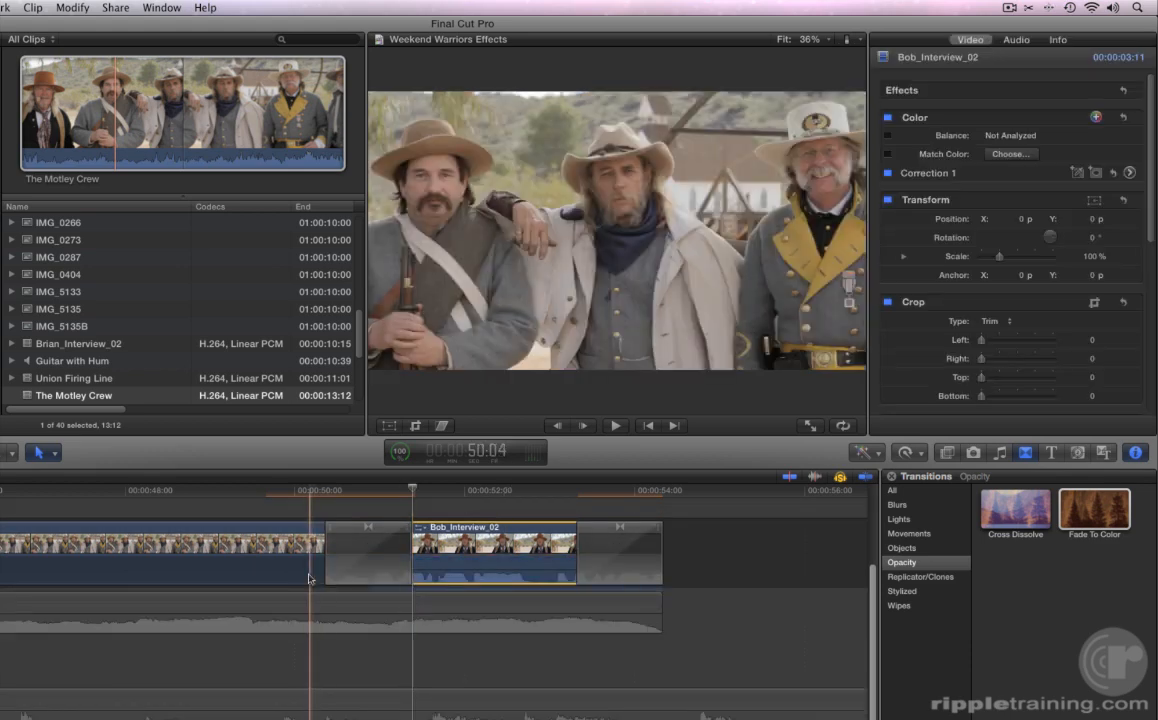
pyautogui.click(310, 580)
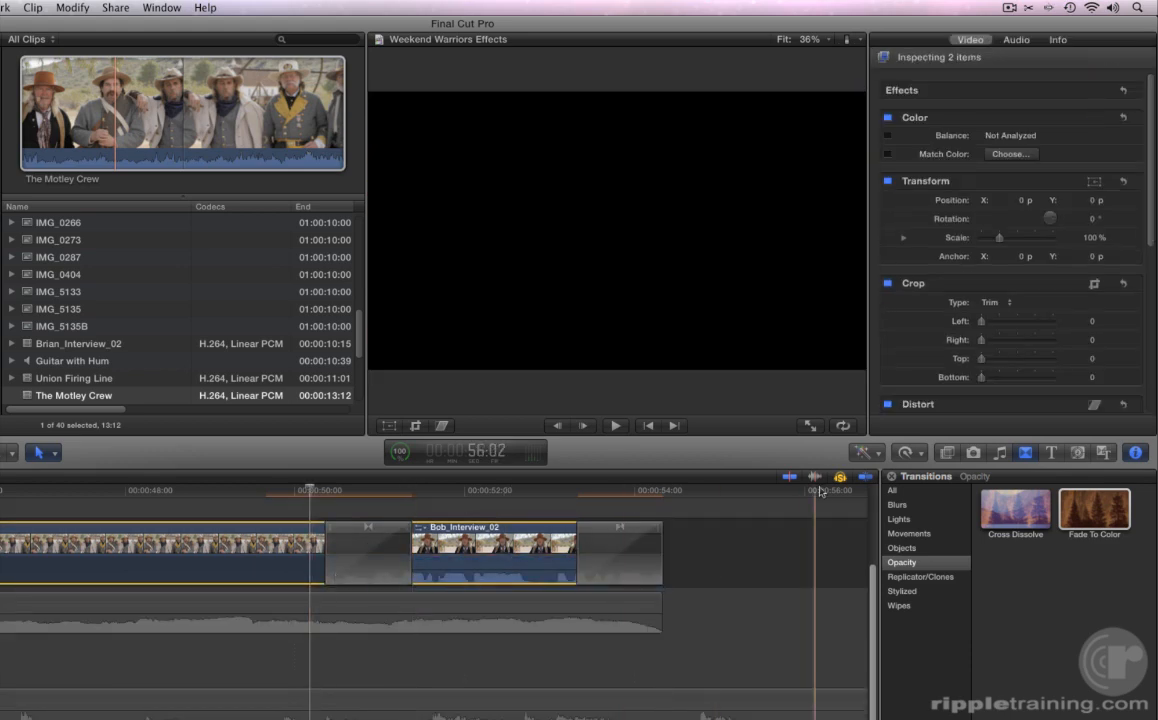
pyautogui.click(839, 478)
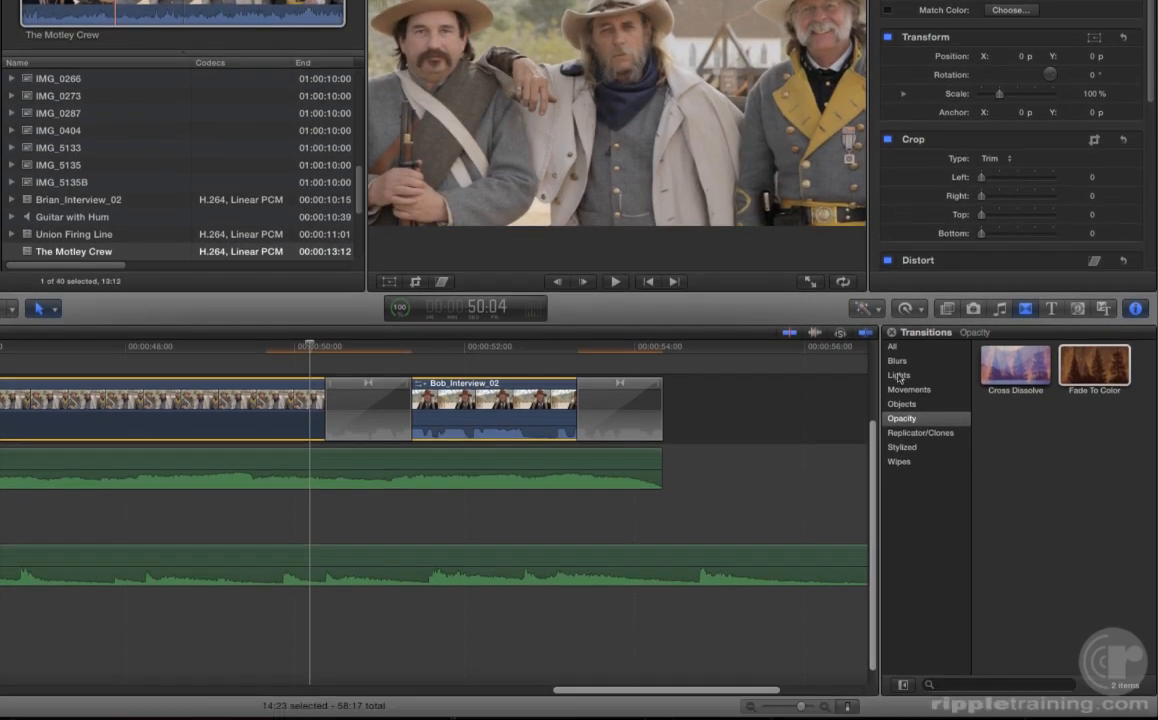
# Replace the wipe between The Motley Crew and Bob_Interview_02 with the Bloom transition from the Lights category
pyautogui.click(899, 376)
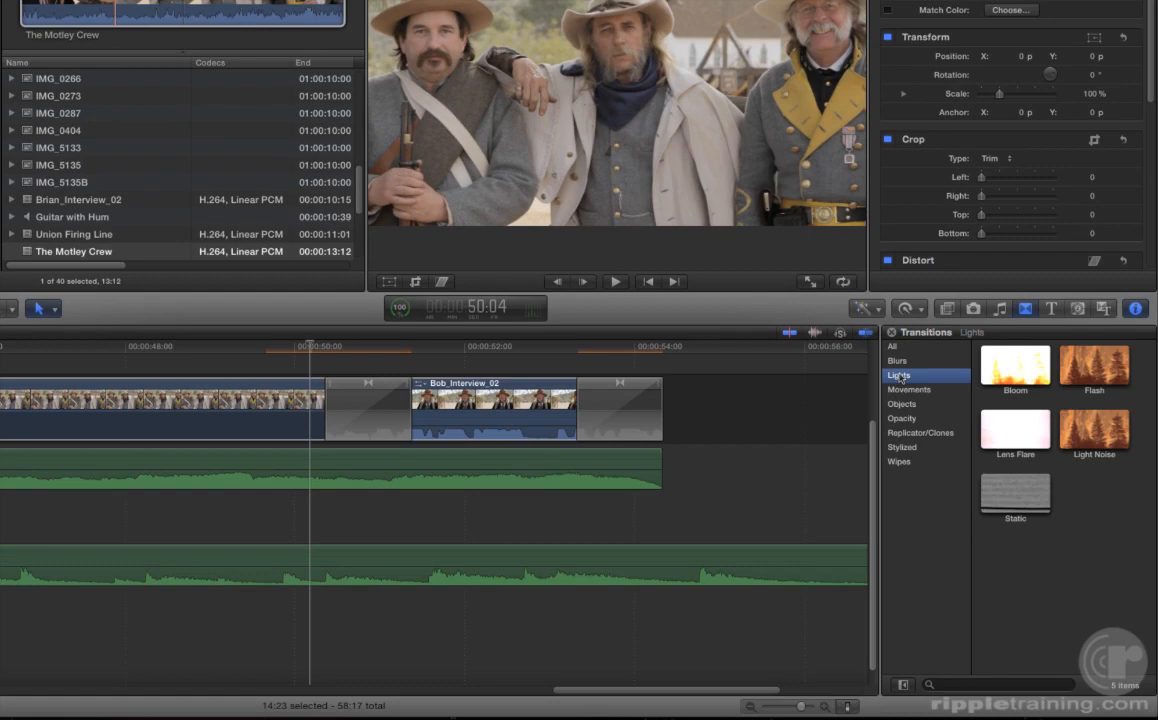
pyautogui.click(1021, 374)
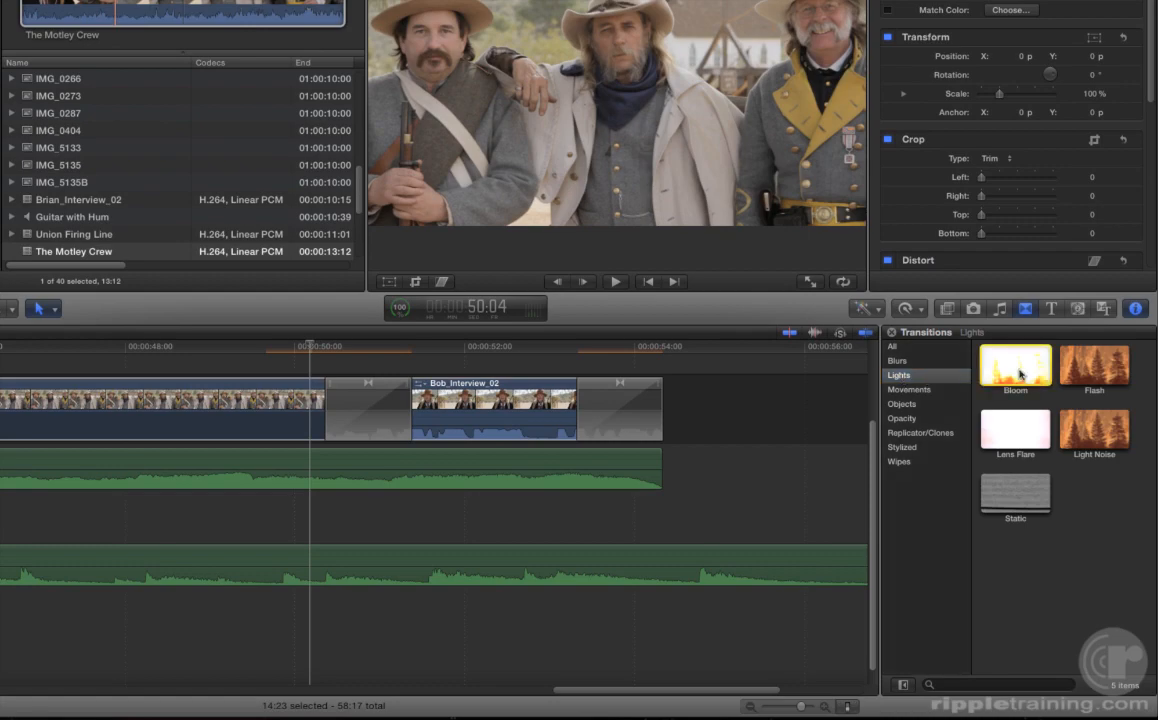
pyautogui.moveTo(1021, 374); pyautogui.dragTo(377, 401)
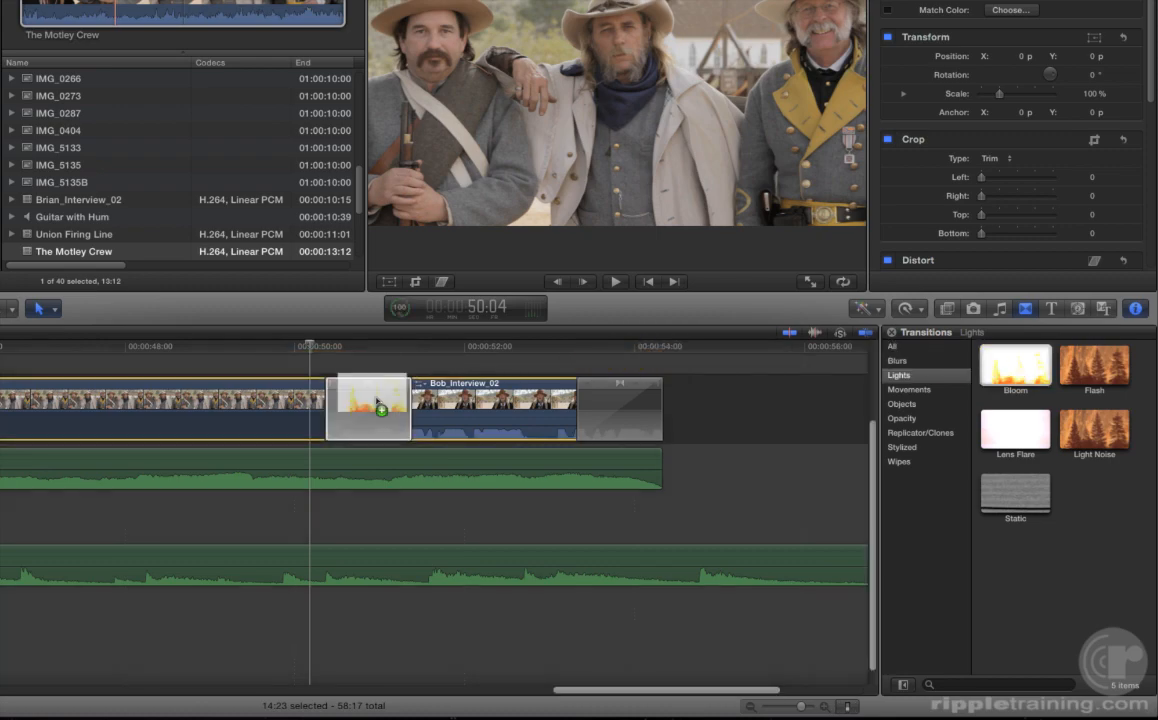
pyautogui.moveTo(377, 401); pyautogui.dragTo(375, 402)
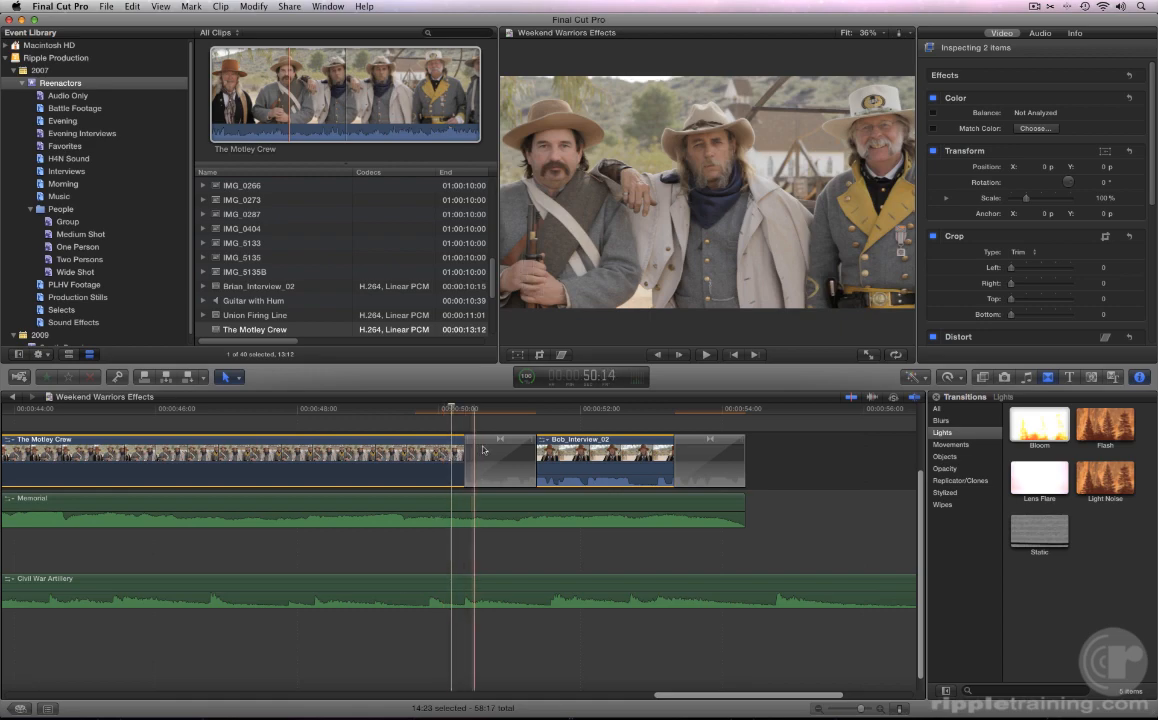
# Render only the Bloom transition between The Motley Crew and Bob_Interview_02
pyautogui.click(482, 450)
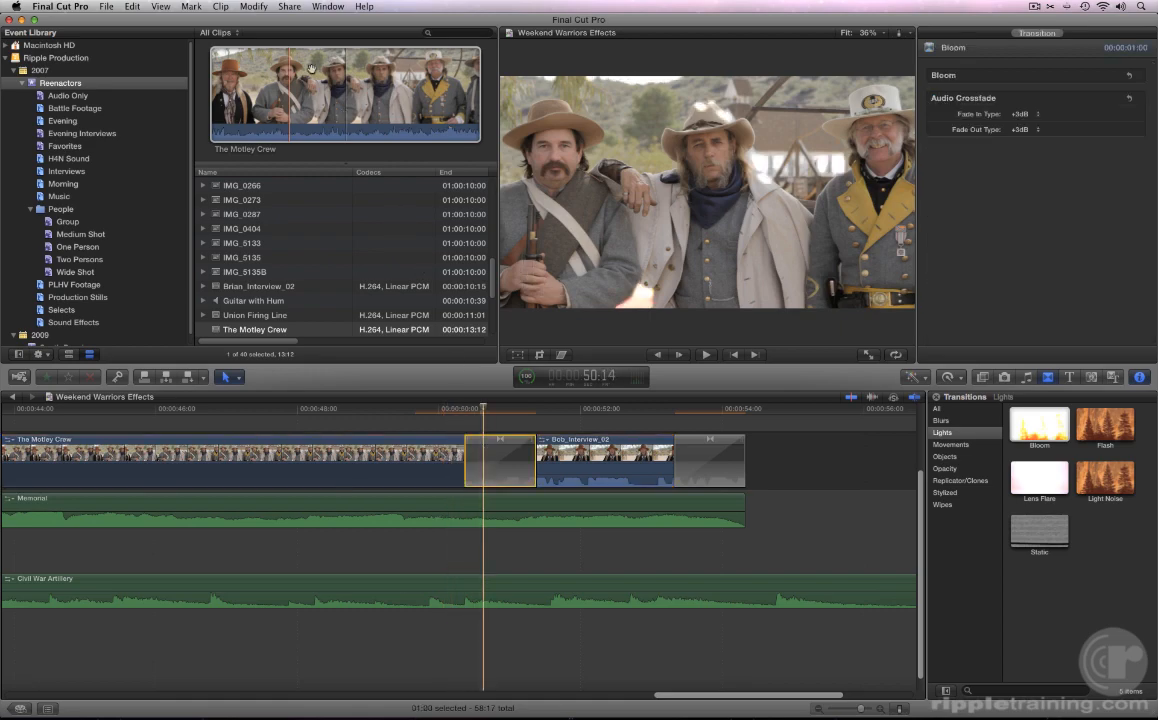
pyautogui.click(258, 7)
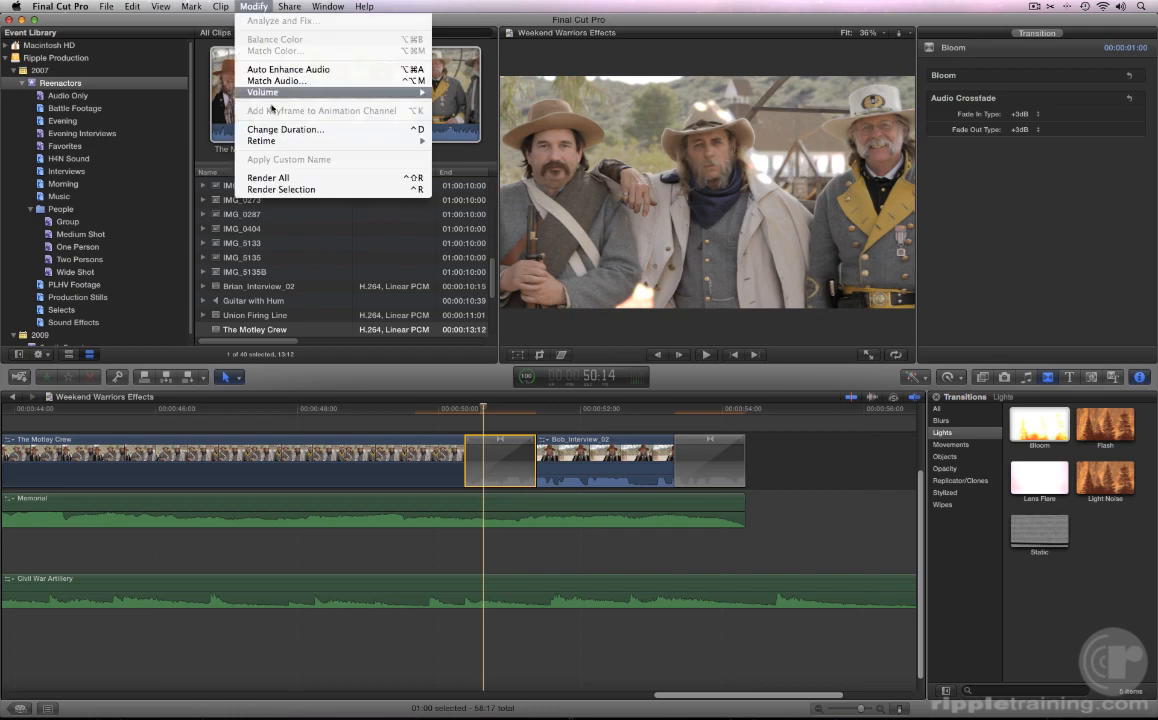
pyautogui.click(274, 190)
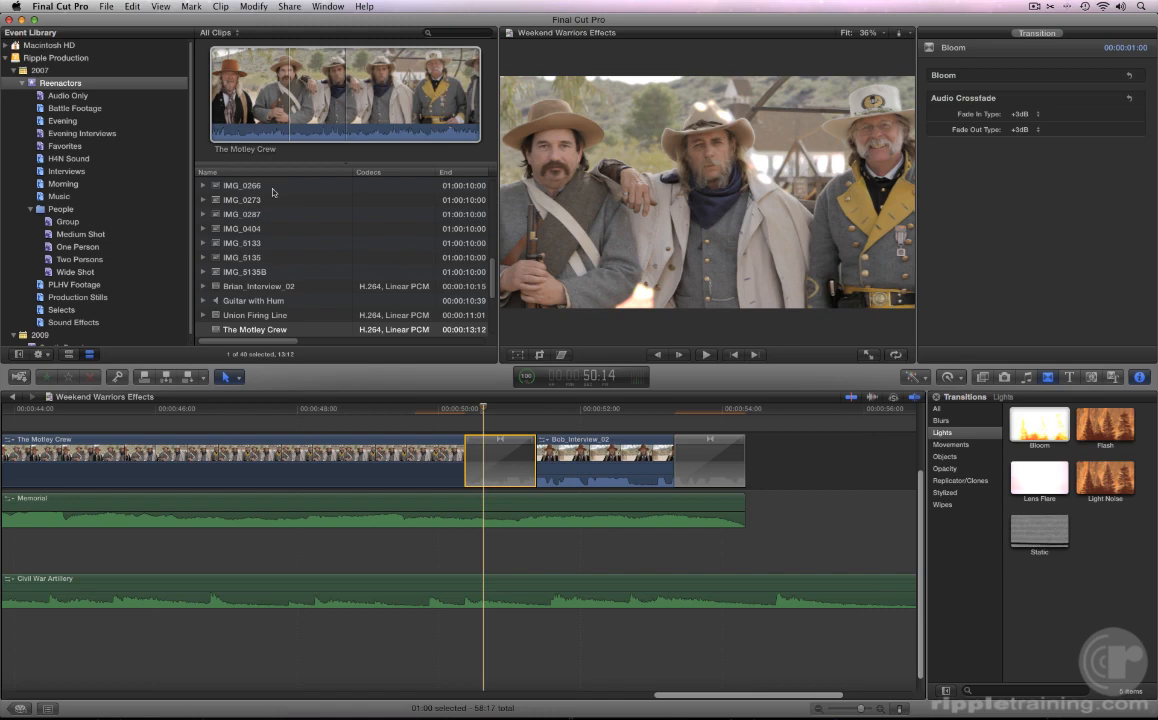
# Step back to the start of the Bloom transition and play across it
pyautogui.press('Left')
pyautogui.press('Left')
pyautogui.press('Left')
pyautogui.press('Left')
pyautogui.press('Left')
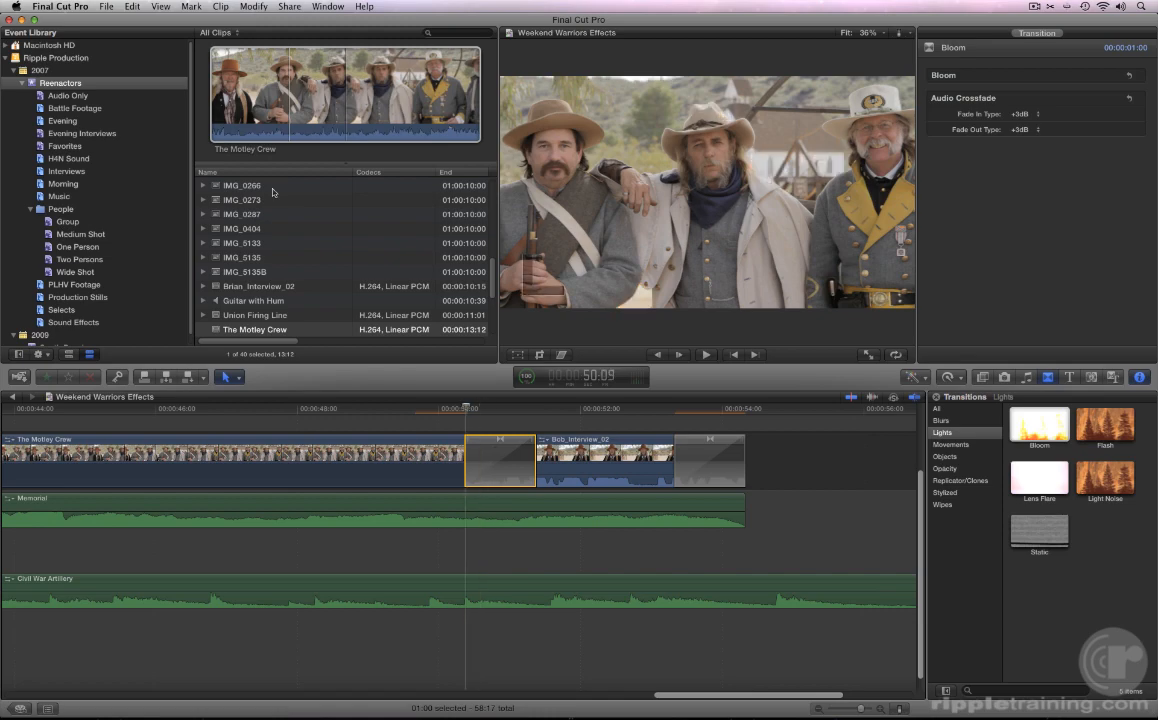
pyautogui.press('space')
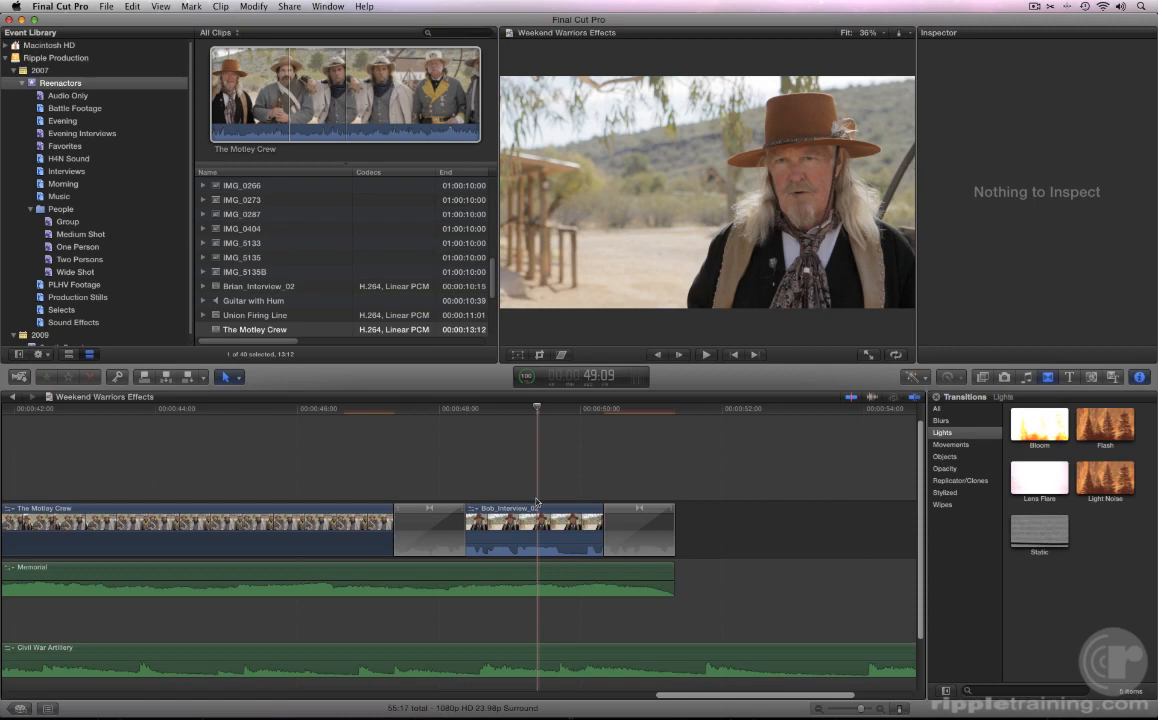
# Add the default cross dissolve to both ends of the Drills clip at the start of the project
pyautogui.press('Home')
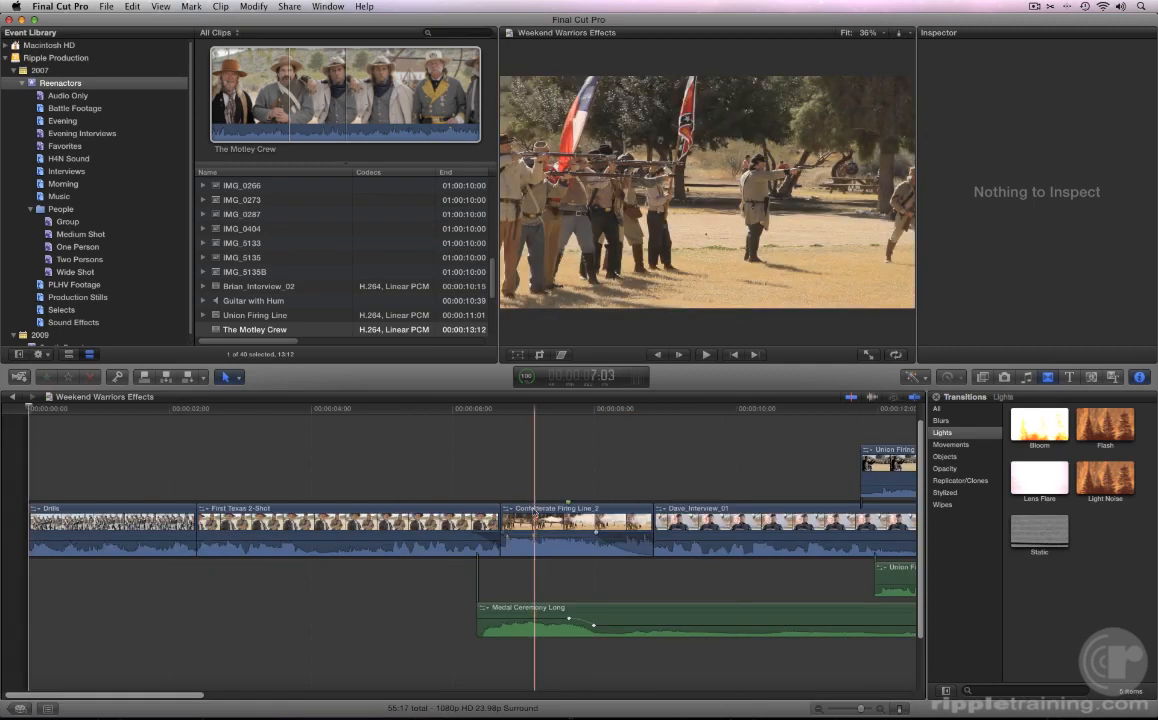
pyautogui.click(170, 520)
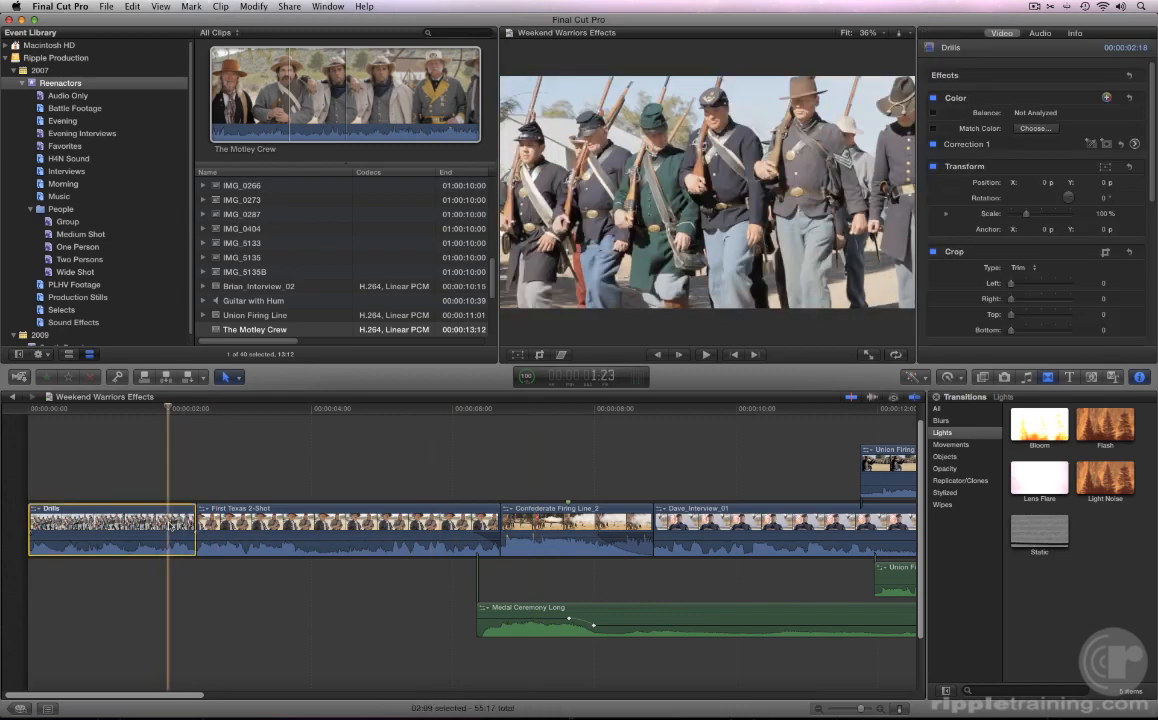
pyautogui.press('super+t')
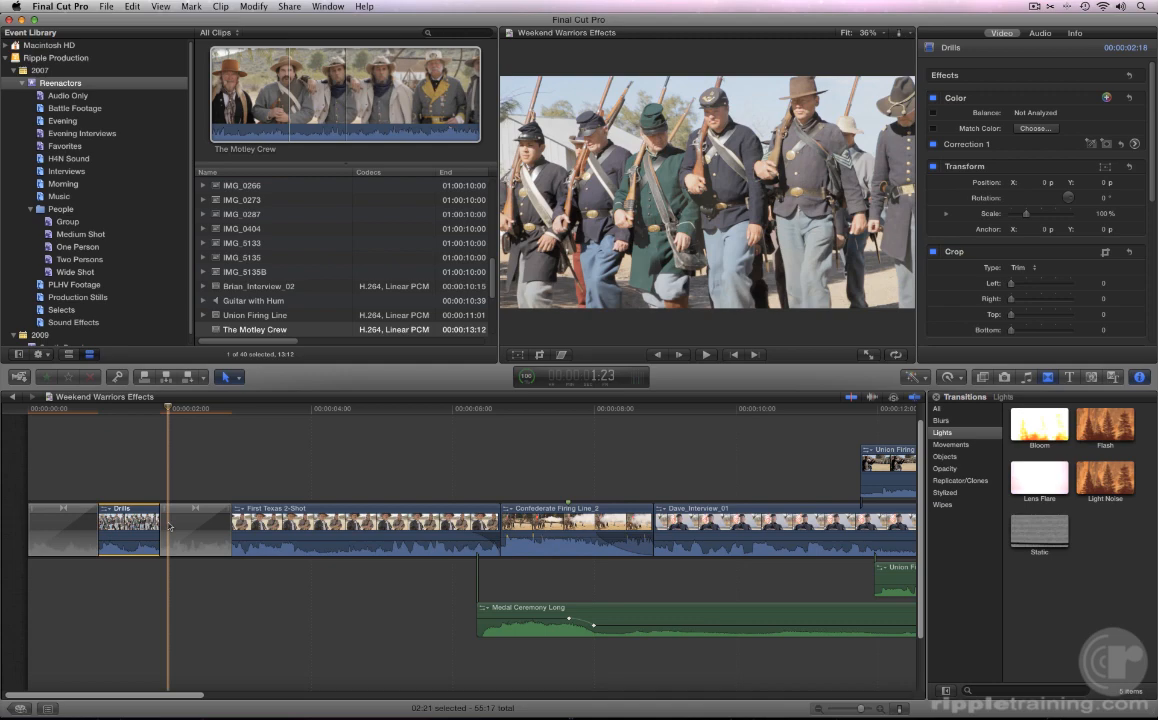
# Play the project from its beginning across both dissolves on the Drills clip
pyautogui.press('Home')
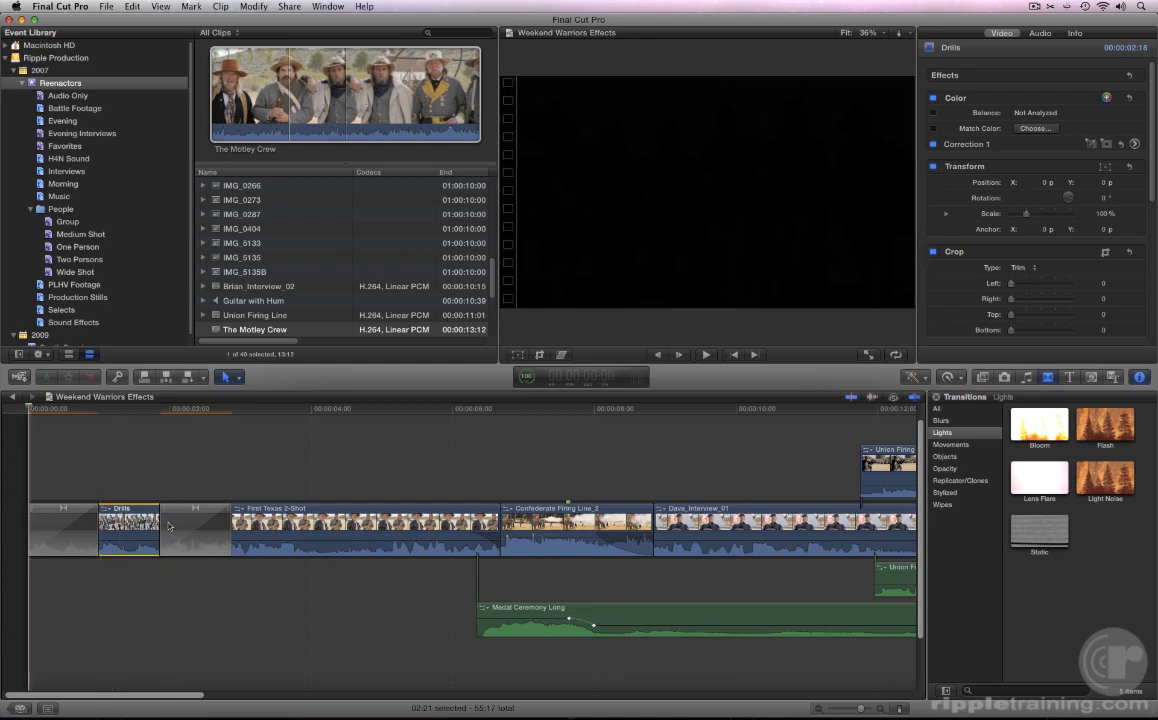
pyautogui.press('space')
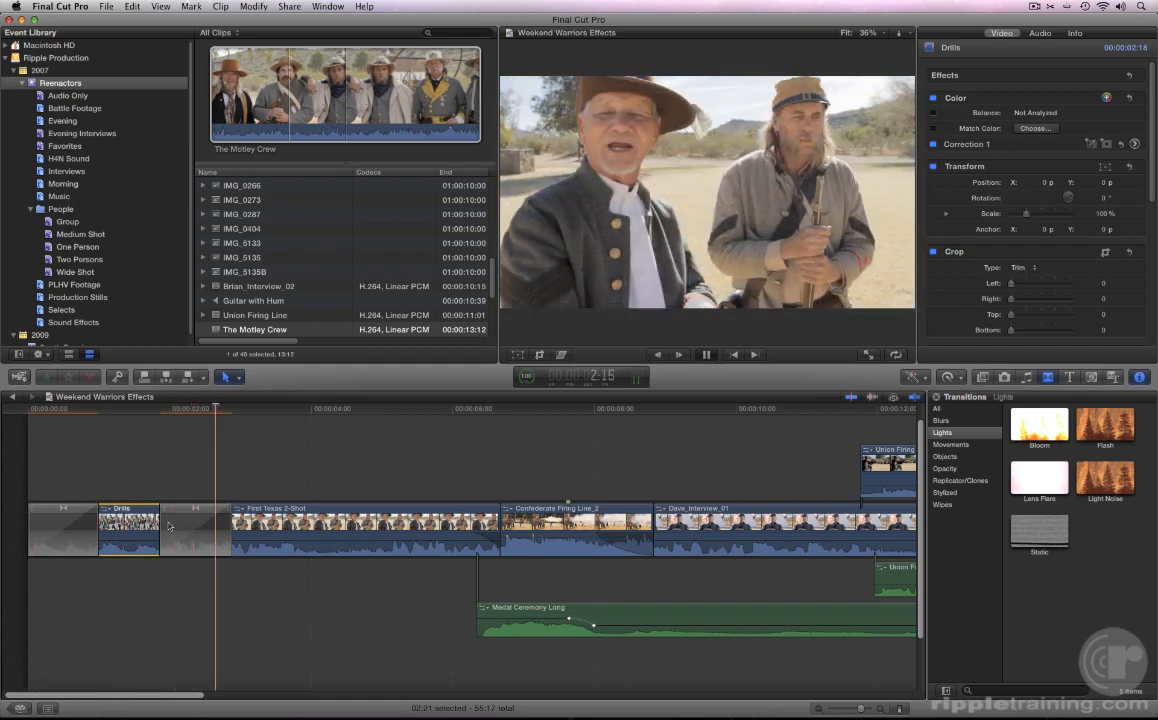
pyautogui.press('space')
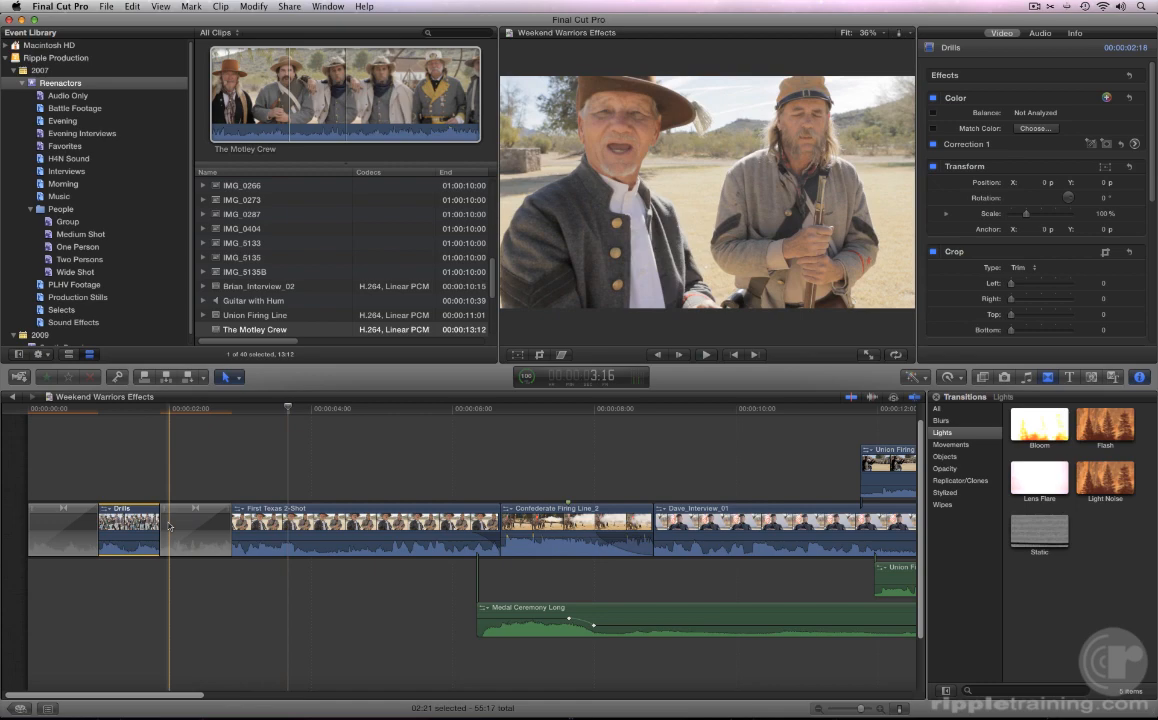
# Set the cross dissolve between Drills and First Texas 2-Shot to a duration of 12 frames and its look to Additive
pyautogui.click(180, 527)
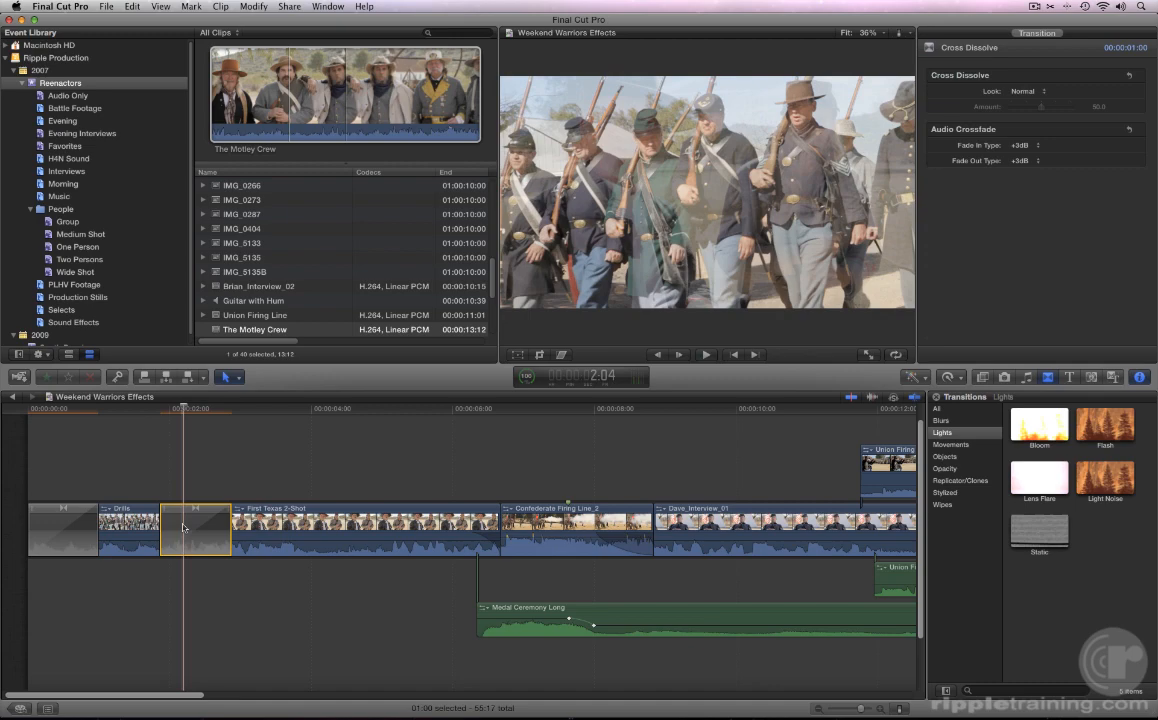
pyautogui.hotkey('ctrl', 'd')
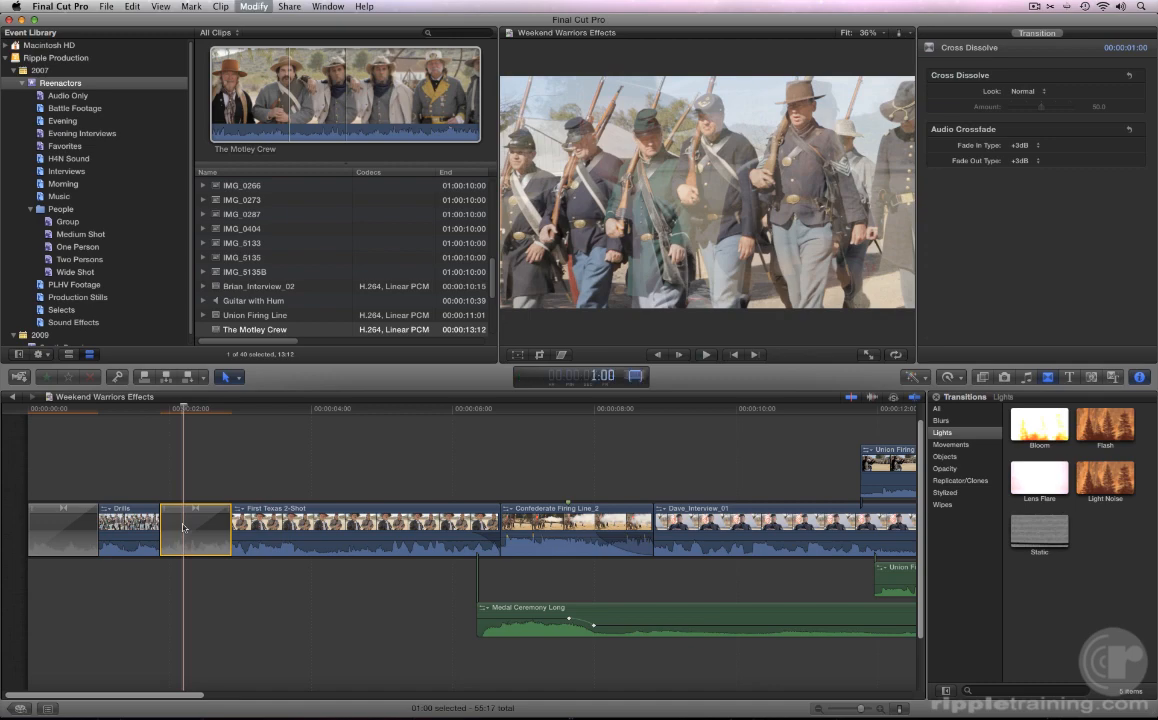
pyautogui.write('12')
pyautogui.press('Return')
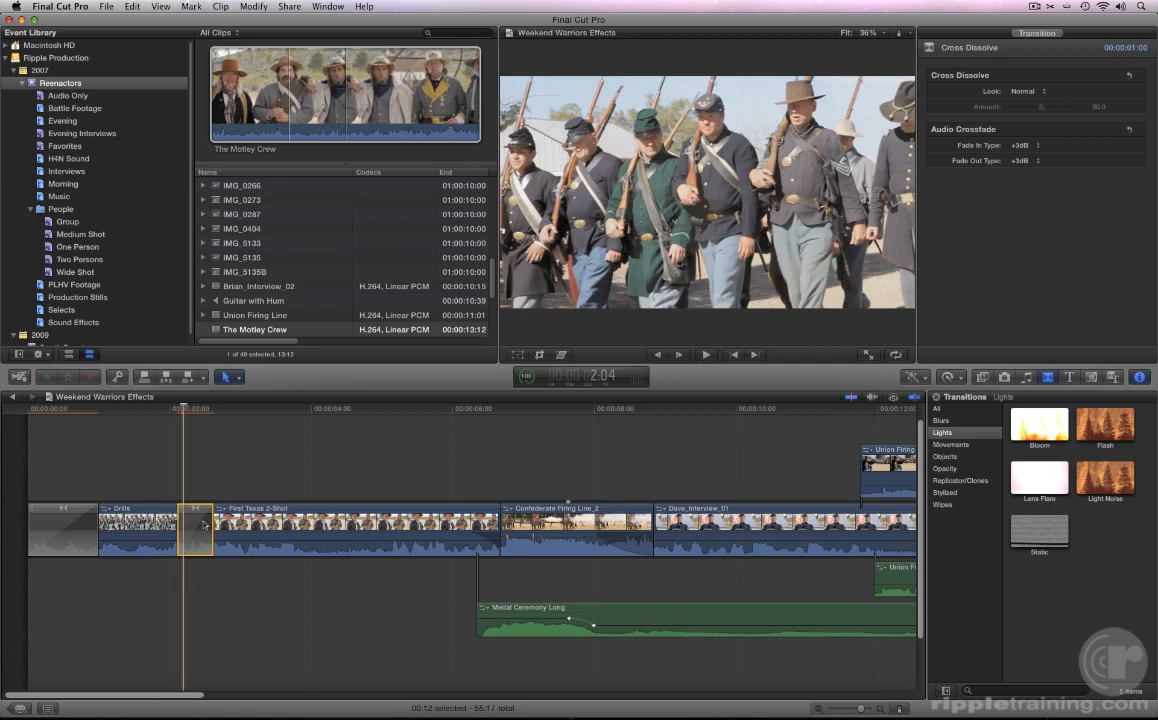
pyautogui.click(1022, 91)
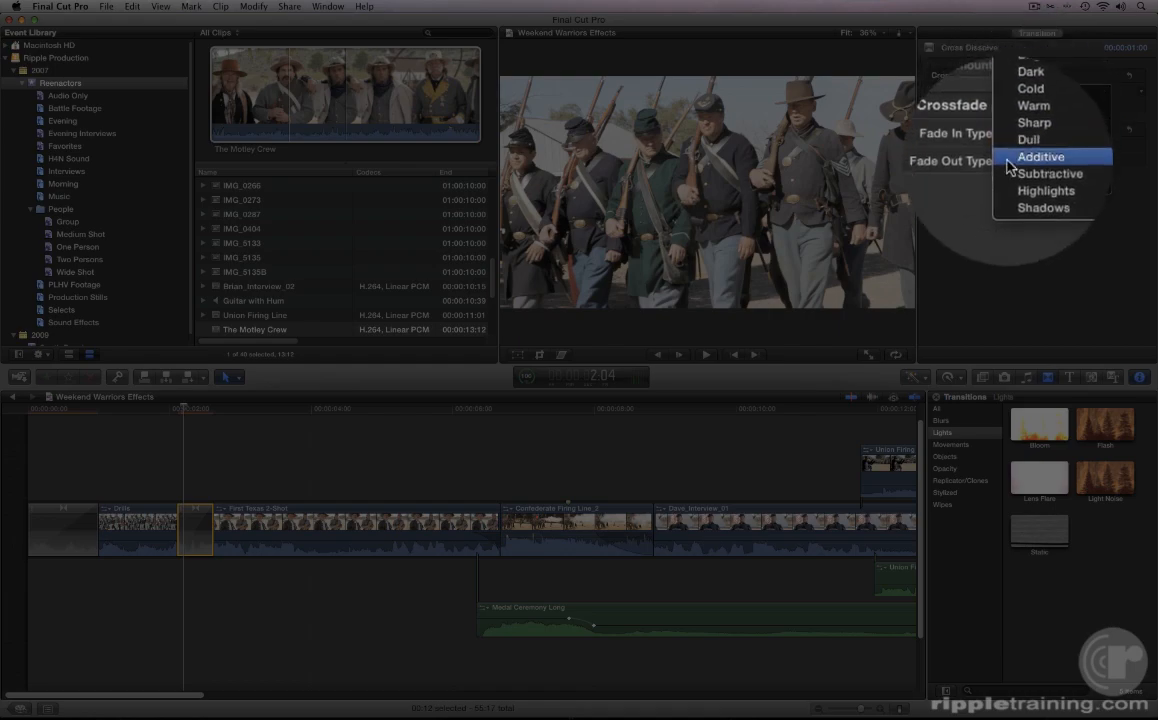
pyautogui.click(1008, 163)
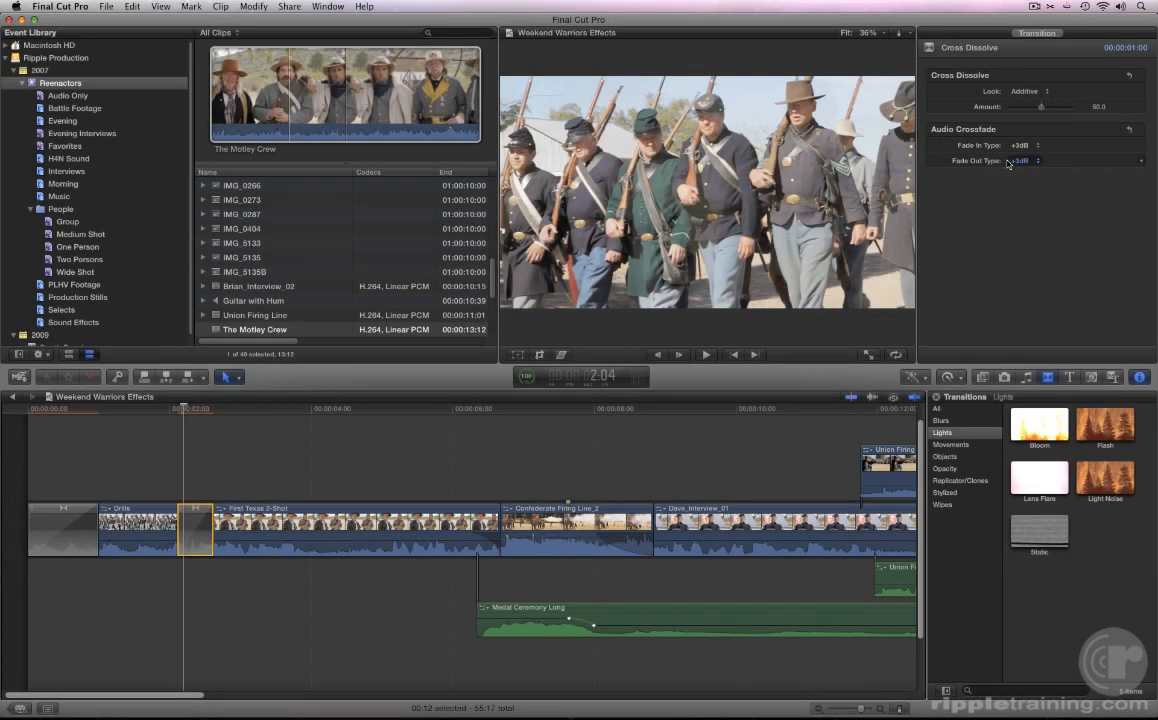